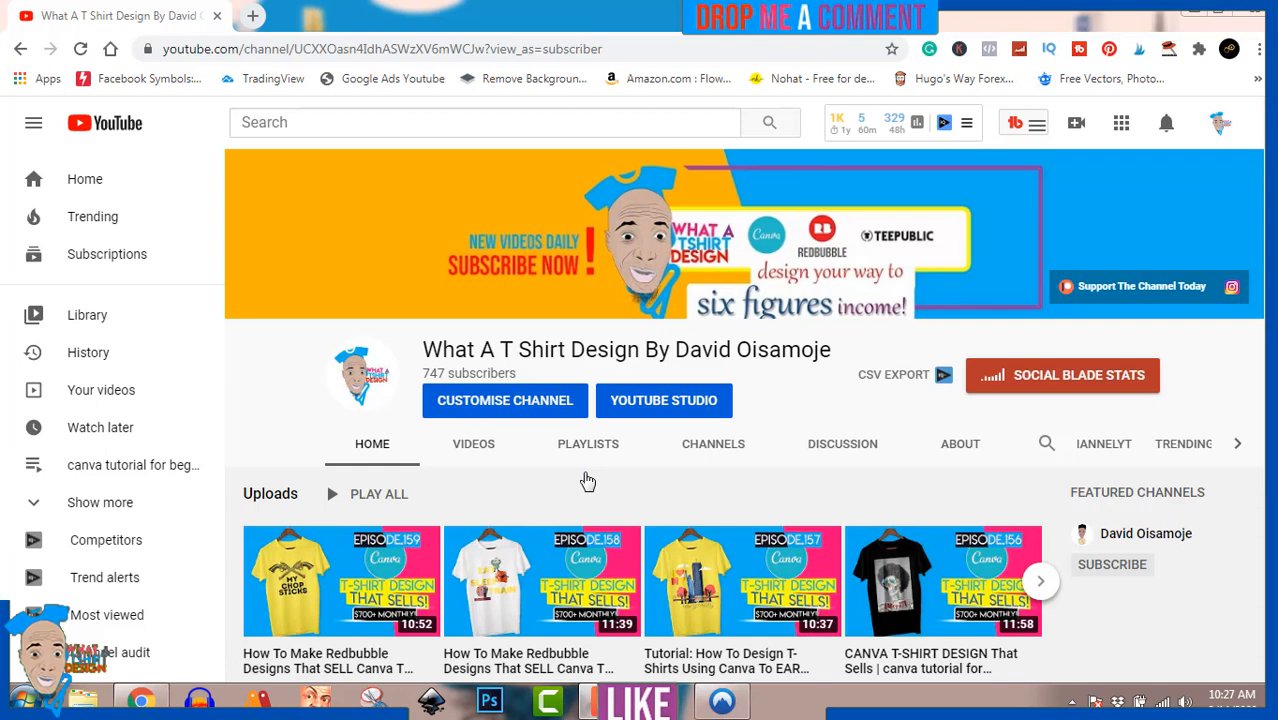
- Open Canva in a new browser tab and create a blank design with custom dimensions of 4500 × 5400 px
click(254, 18)
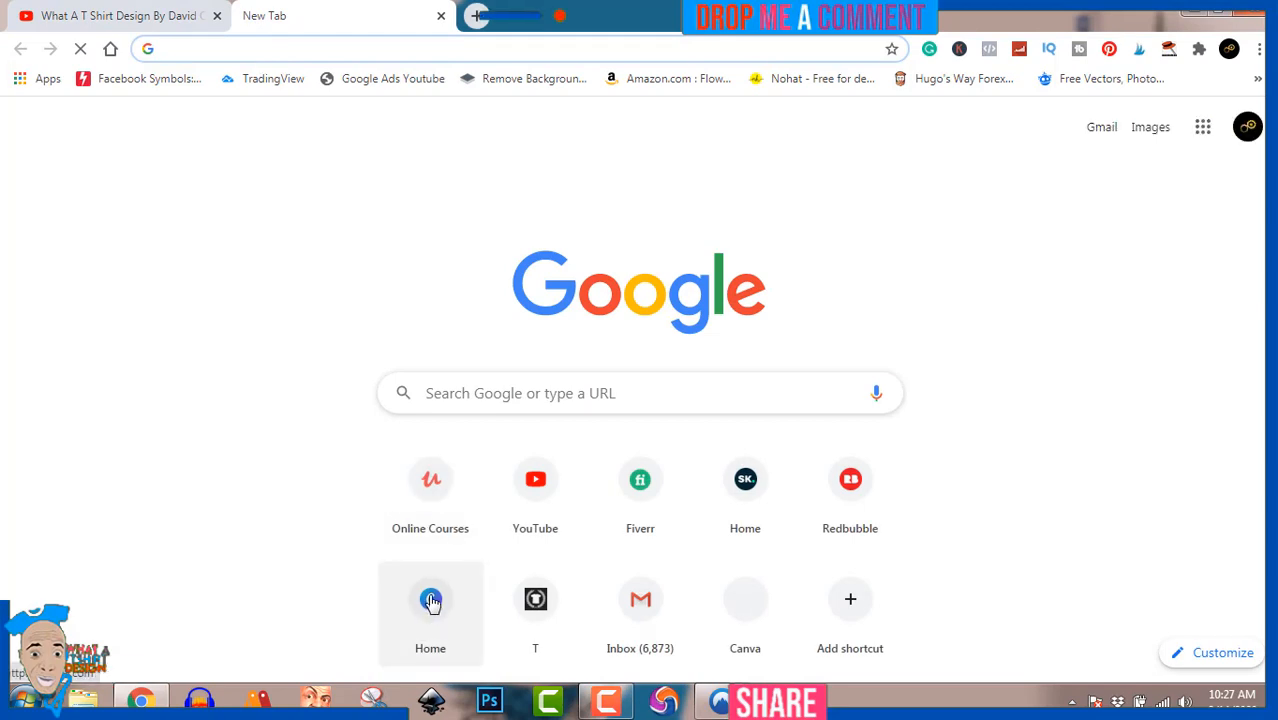
click(431, 600)
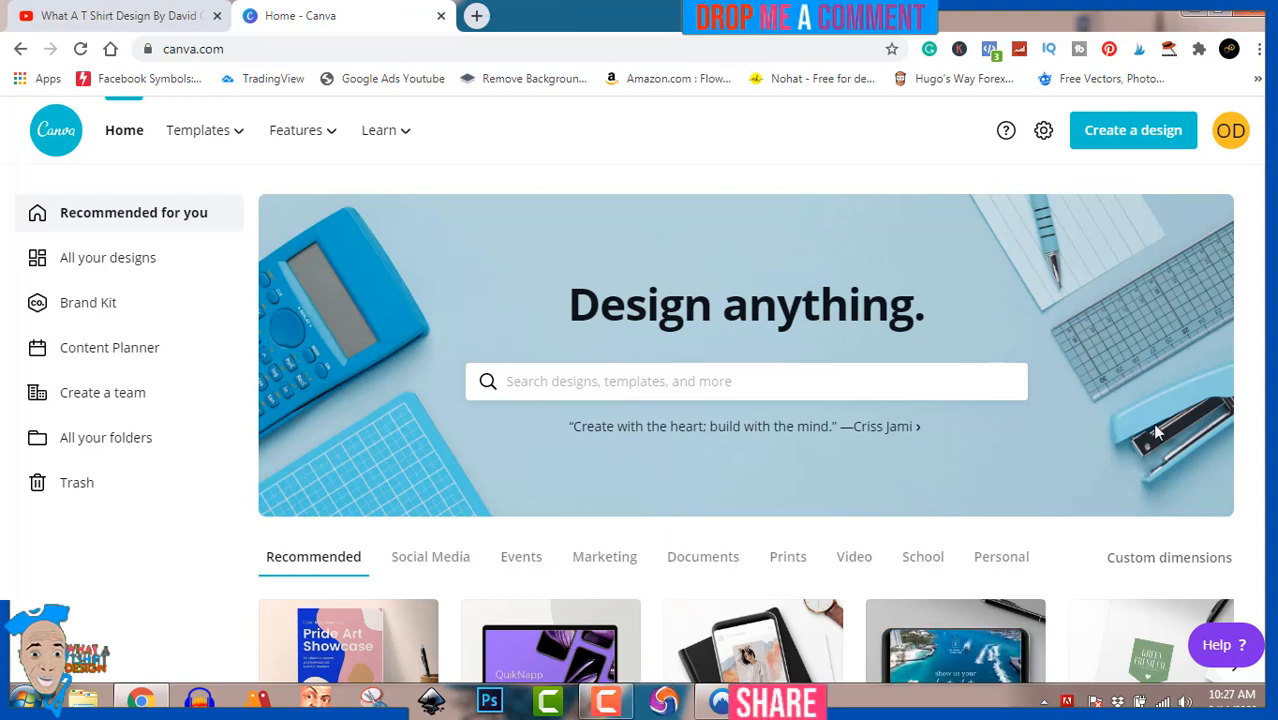
click(1122, 139)
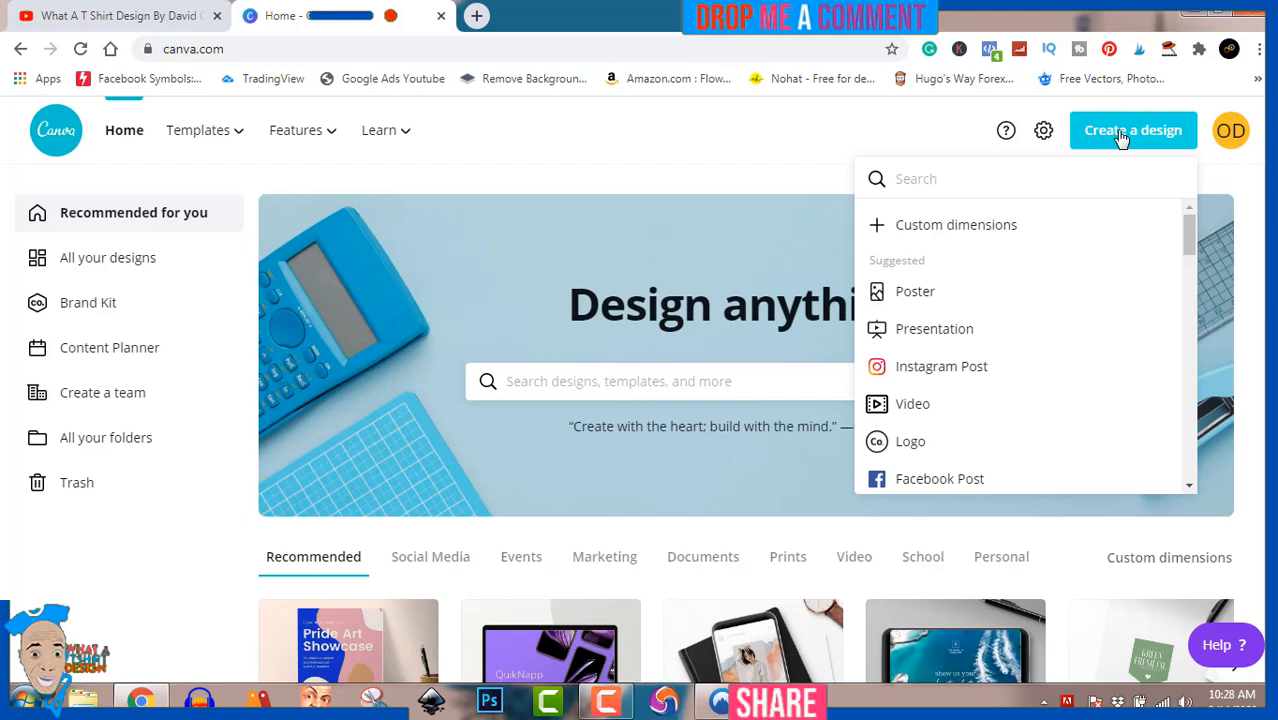
click(958, 230)
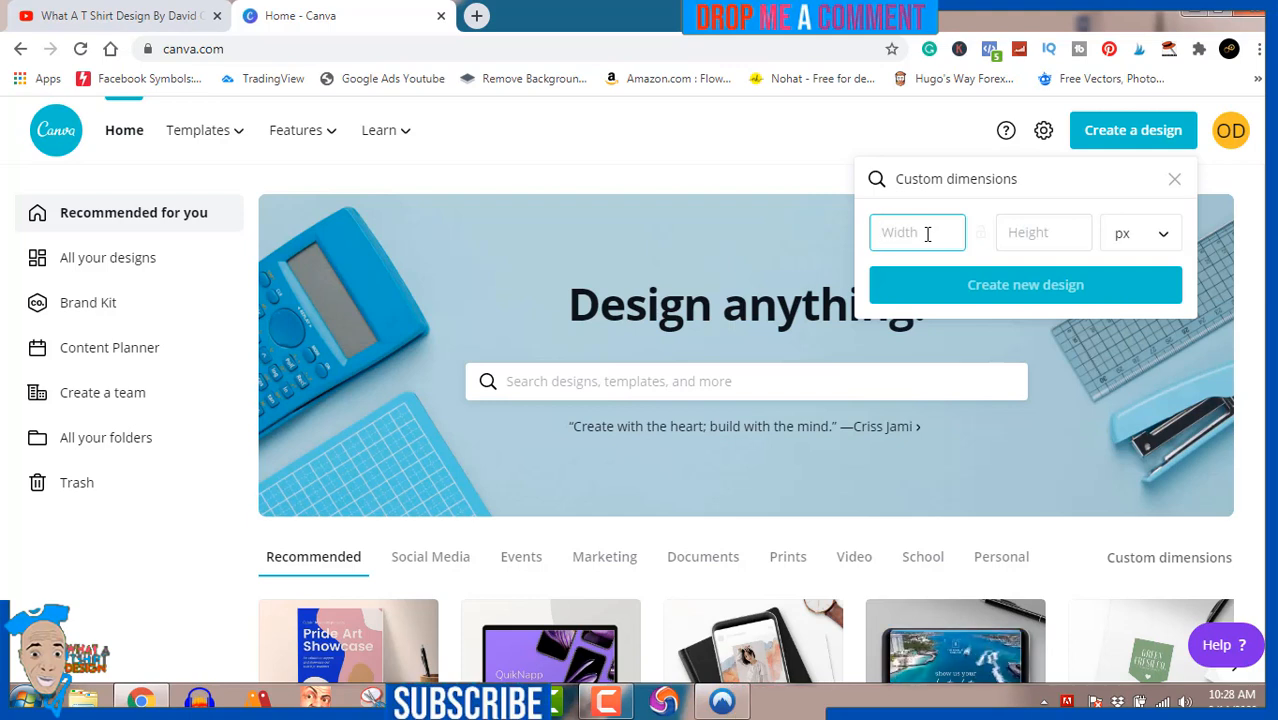
text(4500)
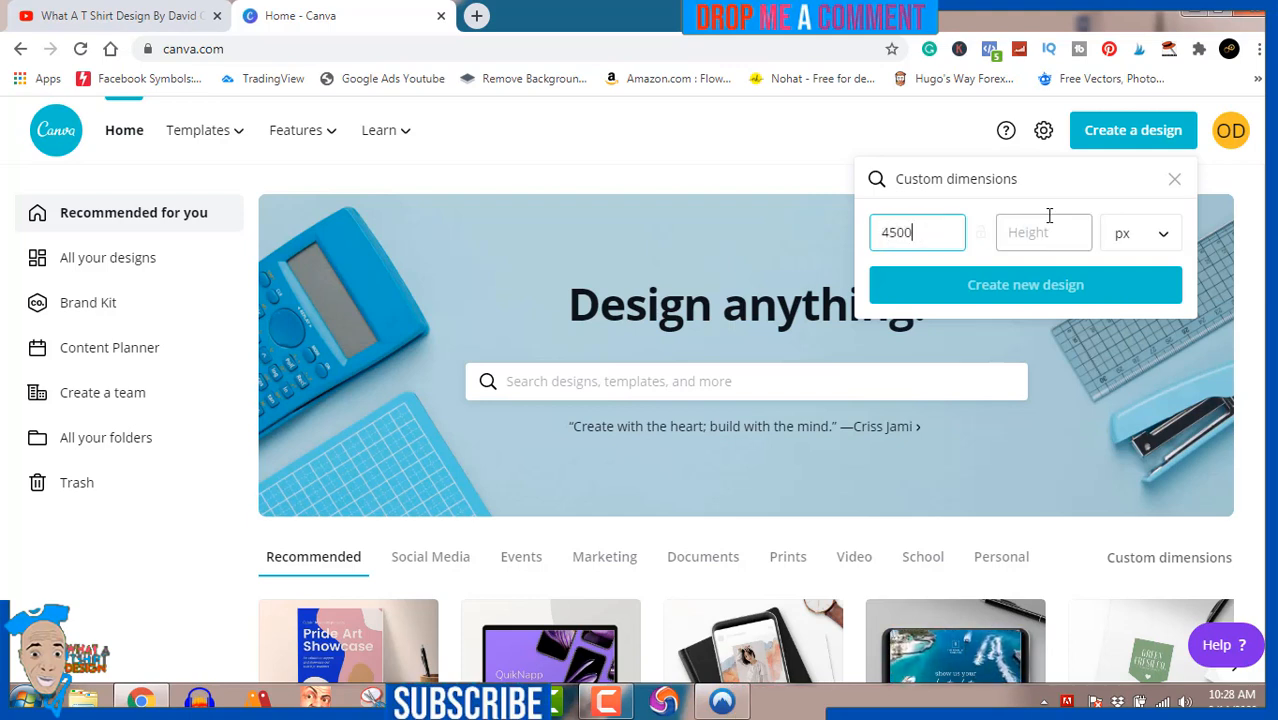
click(1053, 226)
text(5400)
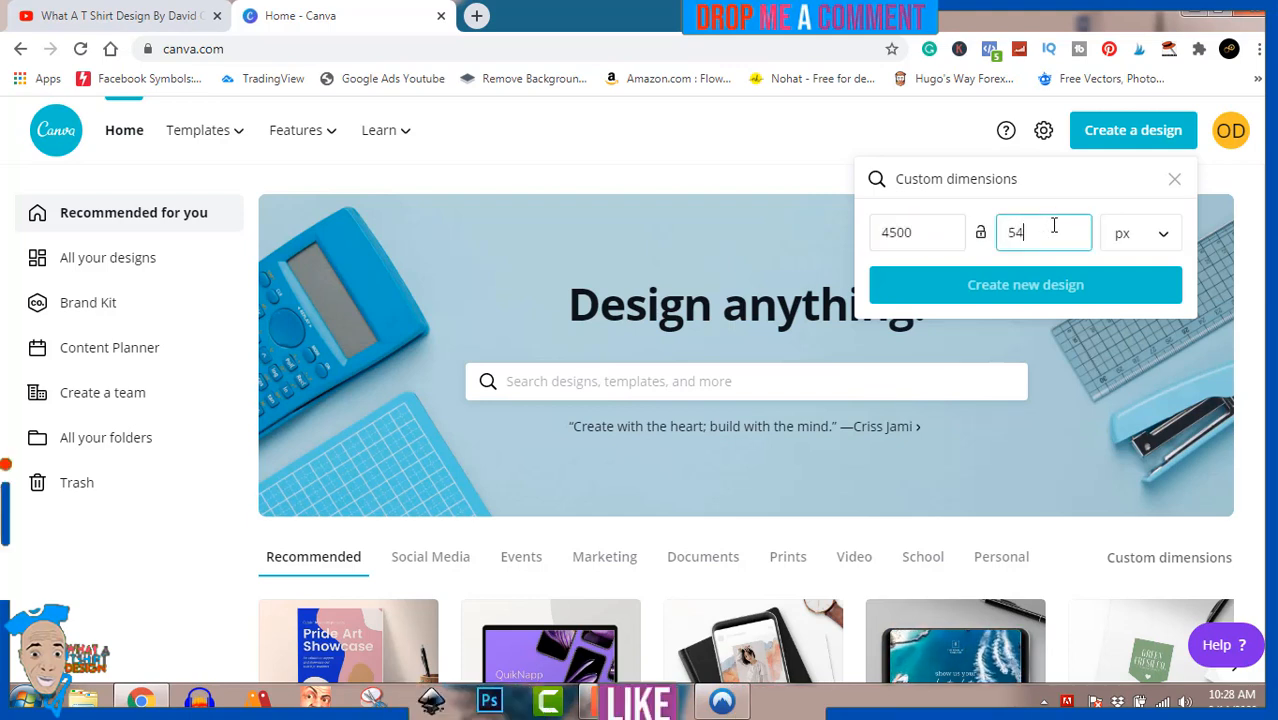
click(1075, 285)
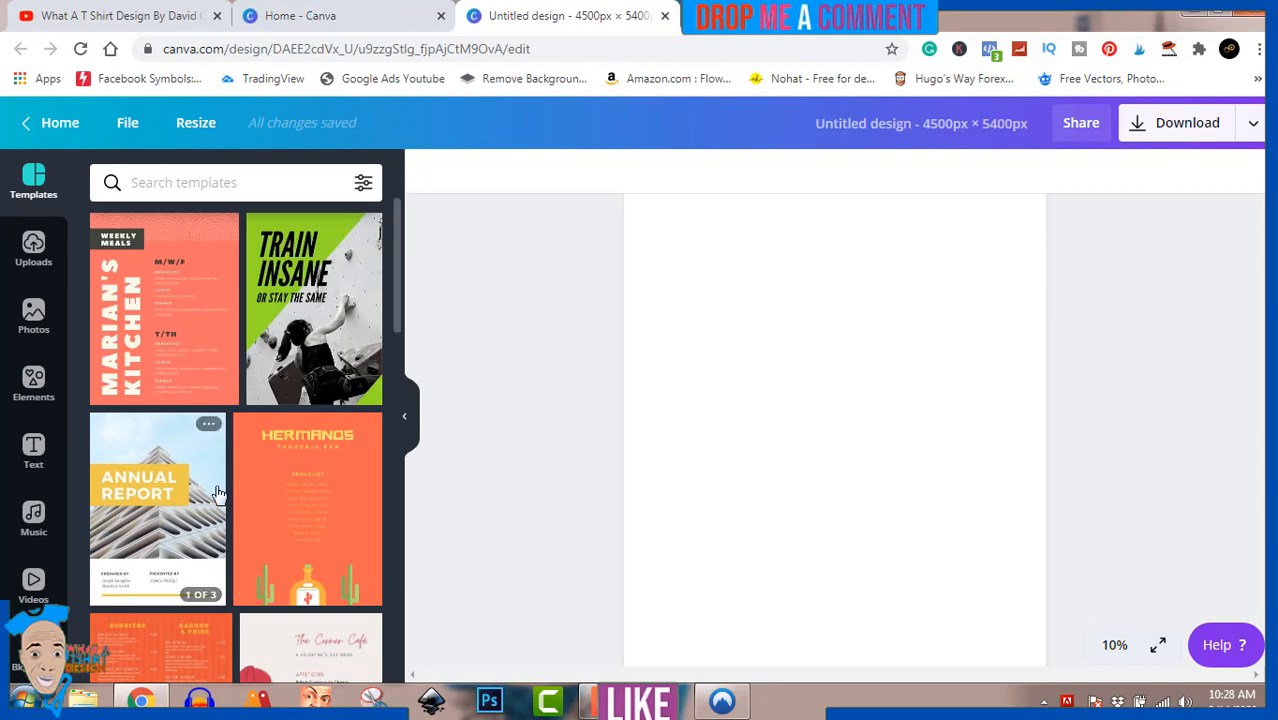
- Search the photos for Los Angeles and add the pink sunset skyline with palm trees to the page
click(33, 330)
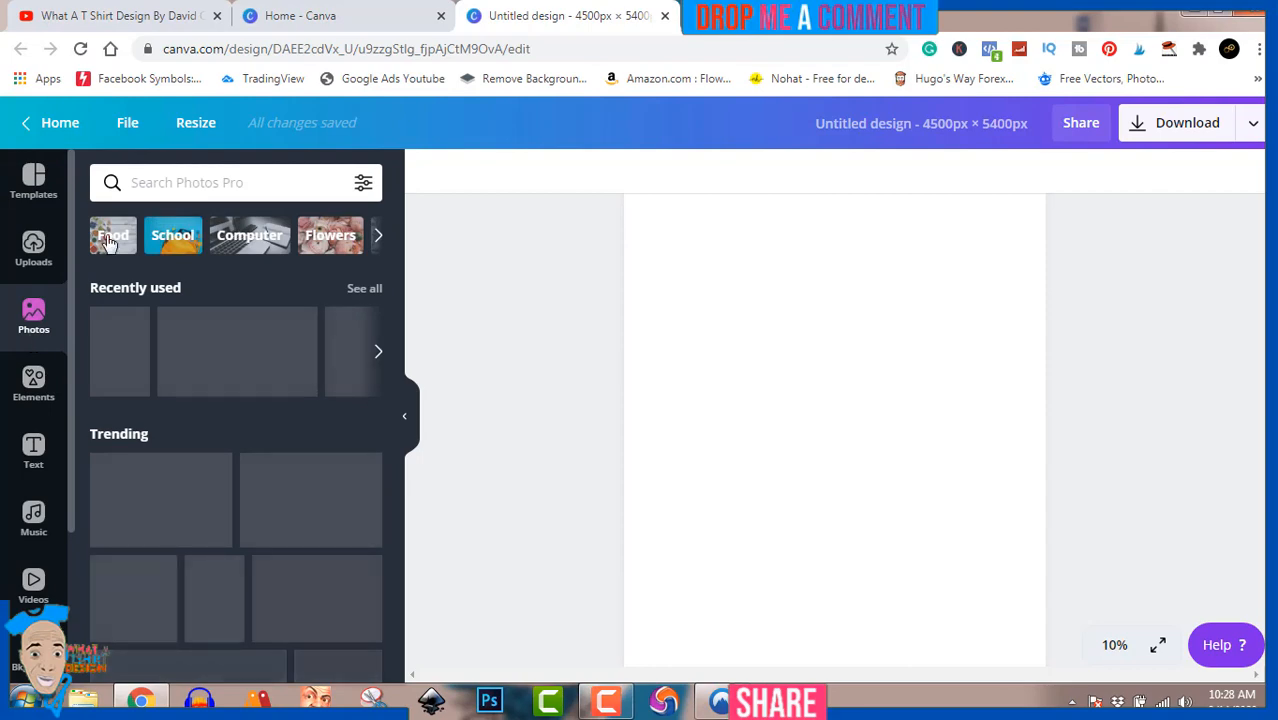
click(186, 181)
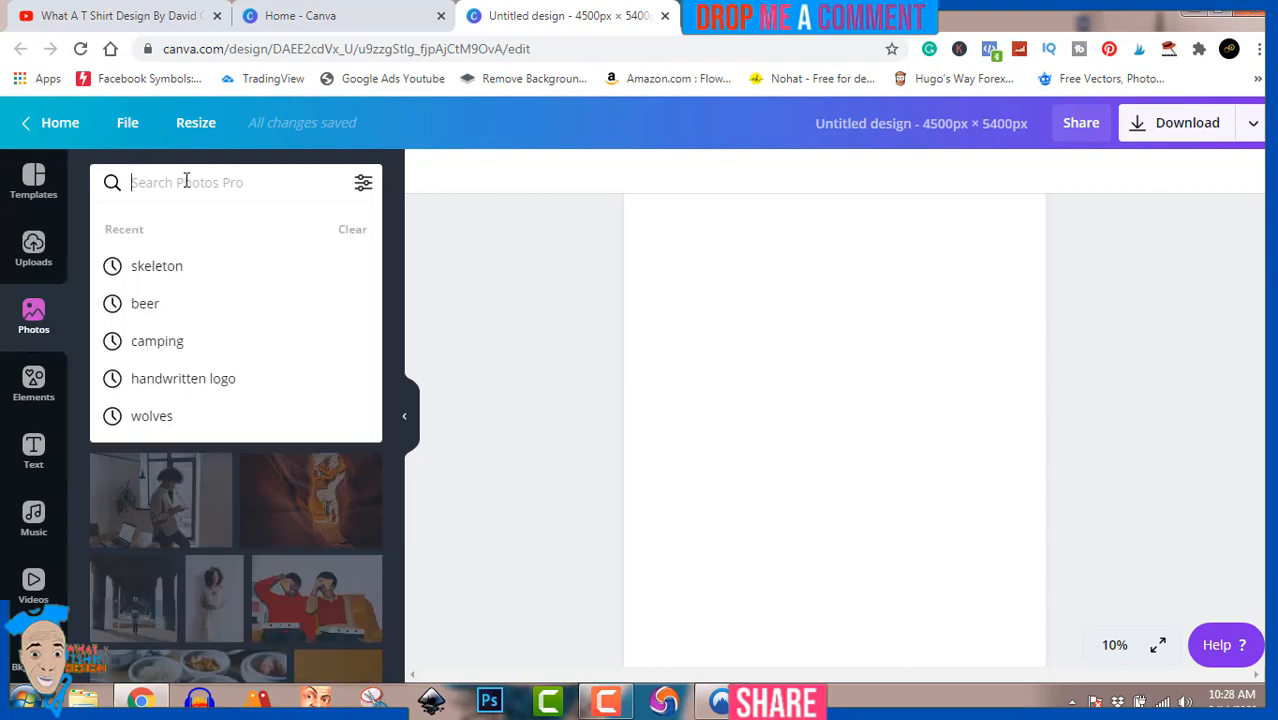
text(Los Angeles)
key(Return)
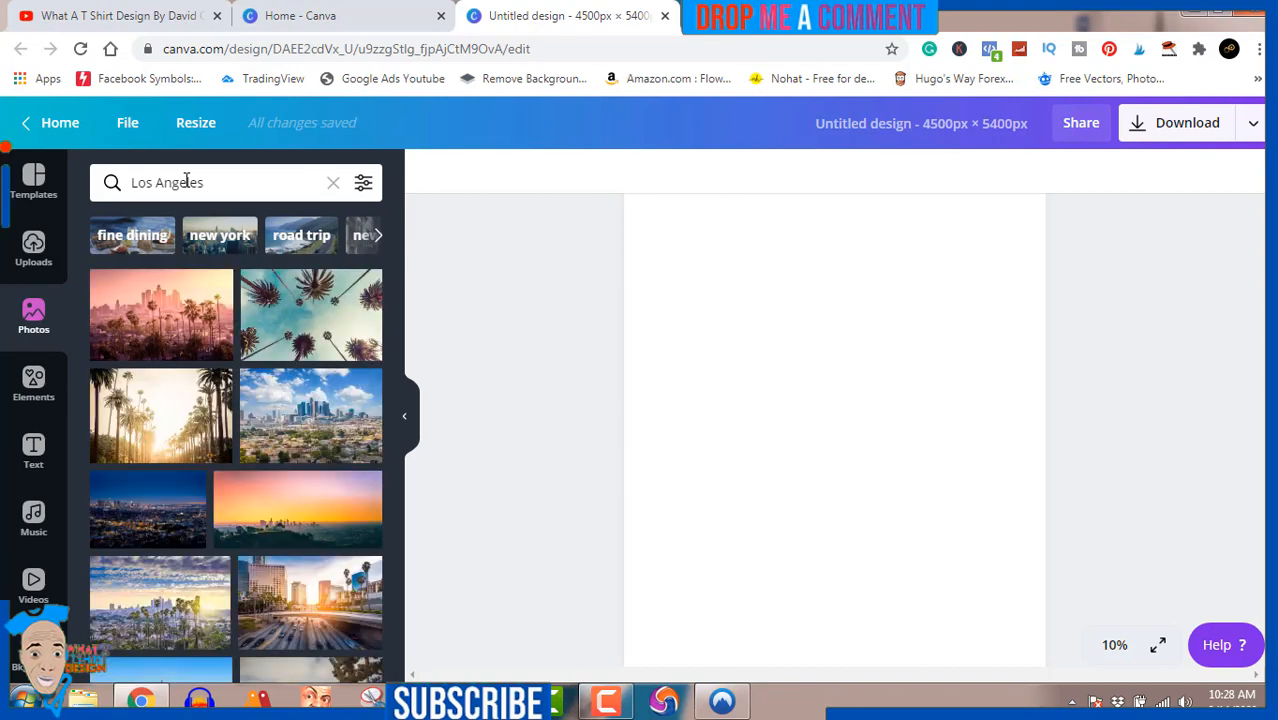
scroll(218, 410, down, 3)
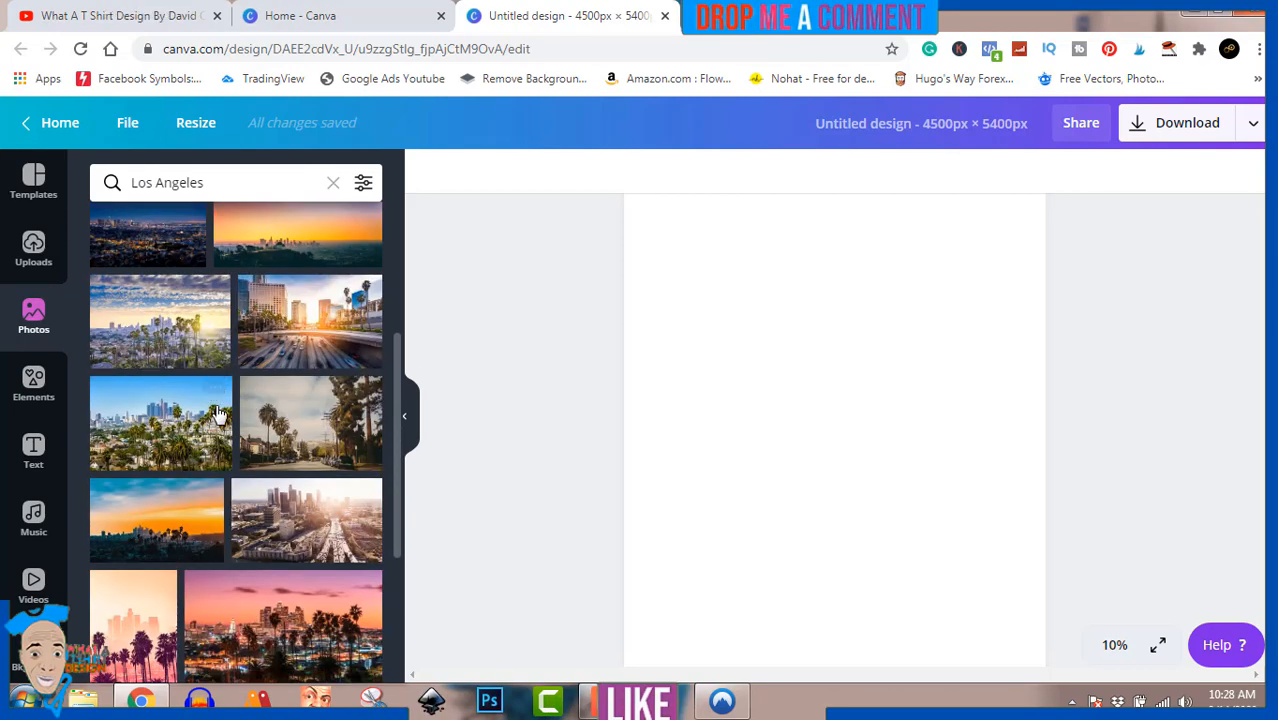
mouse_move(210, 360)
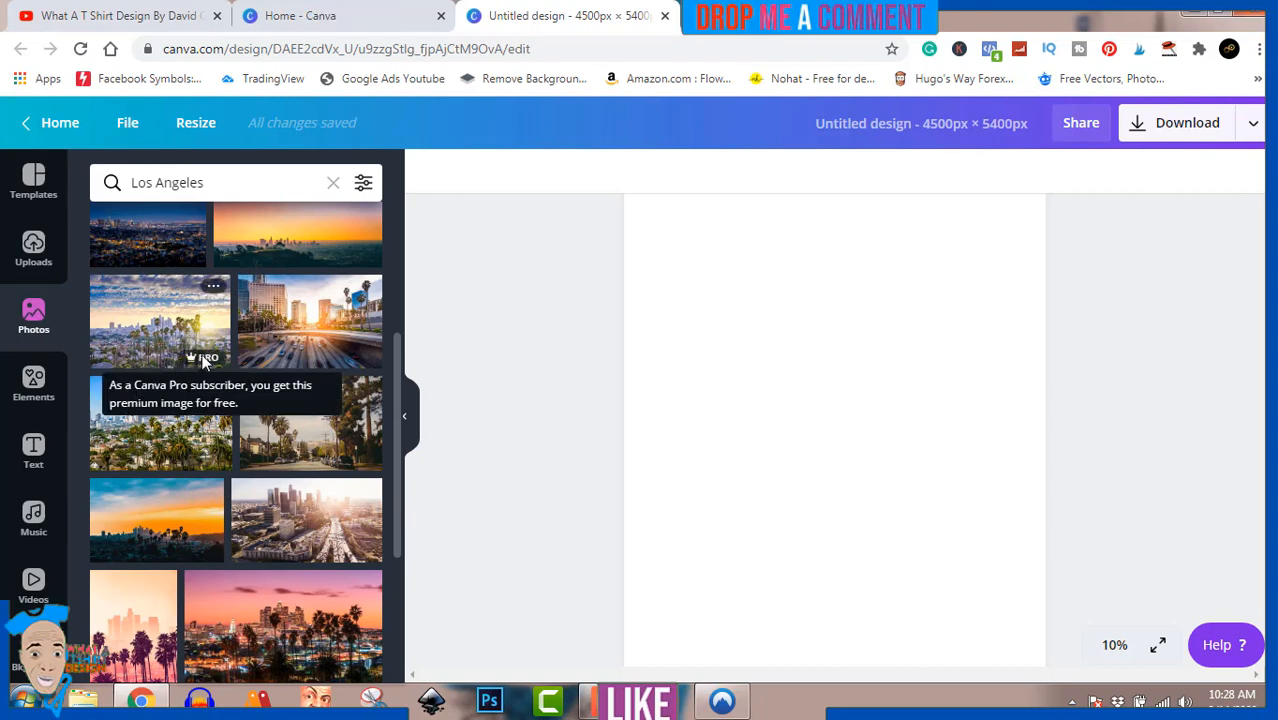
scroll(312, 397, down, 3)
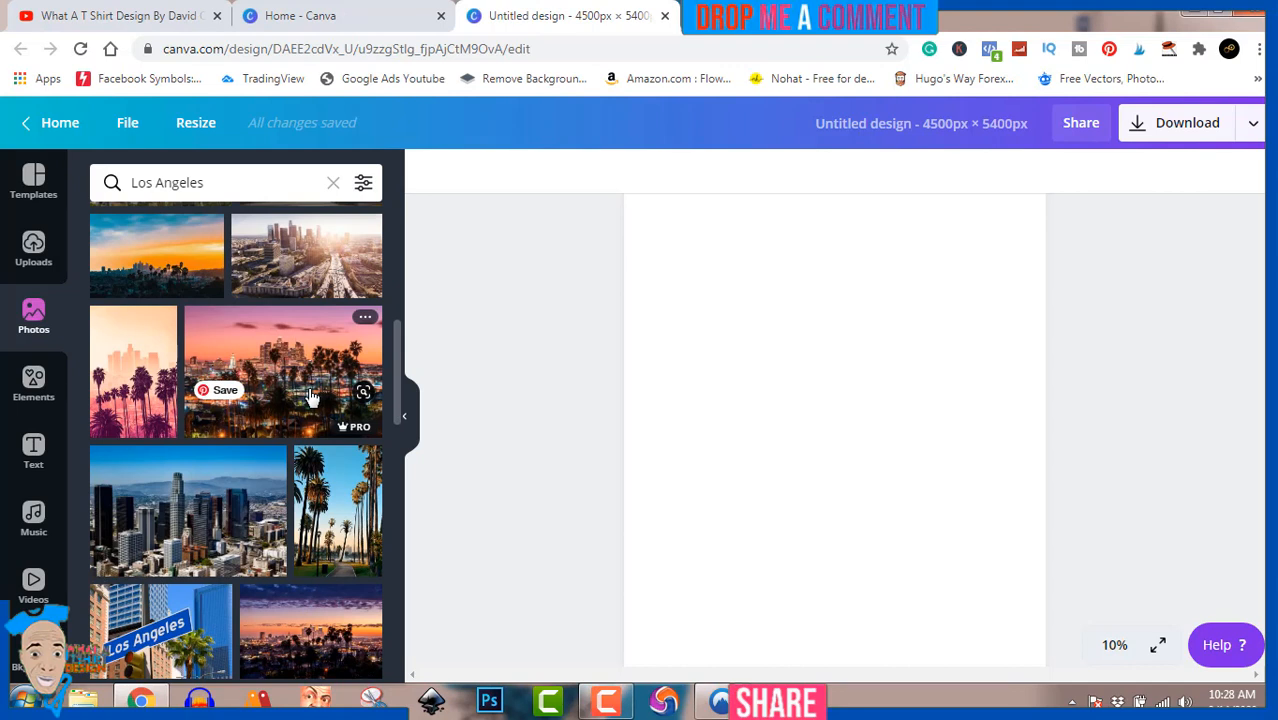
click(310, 397)
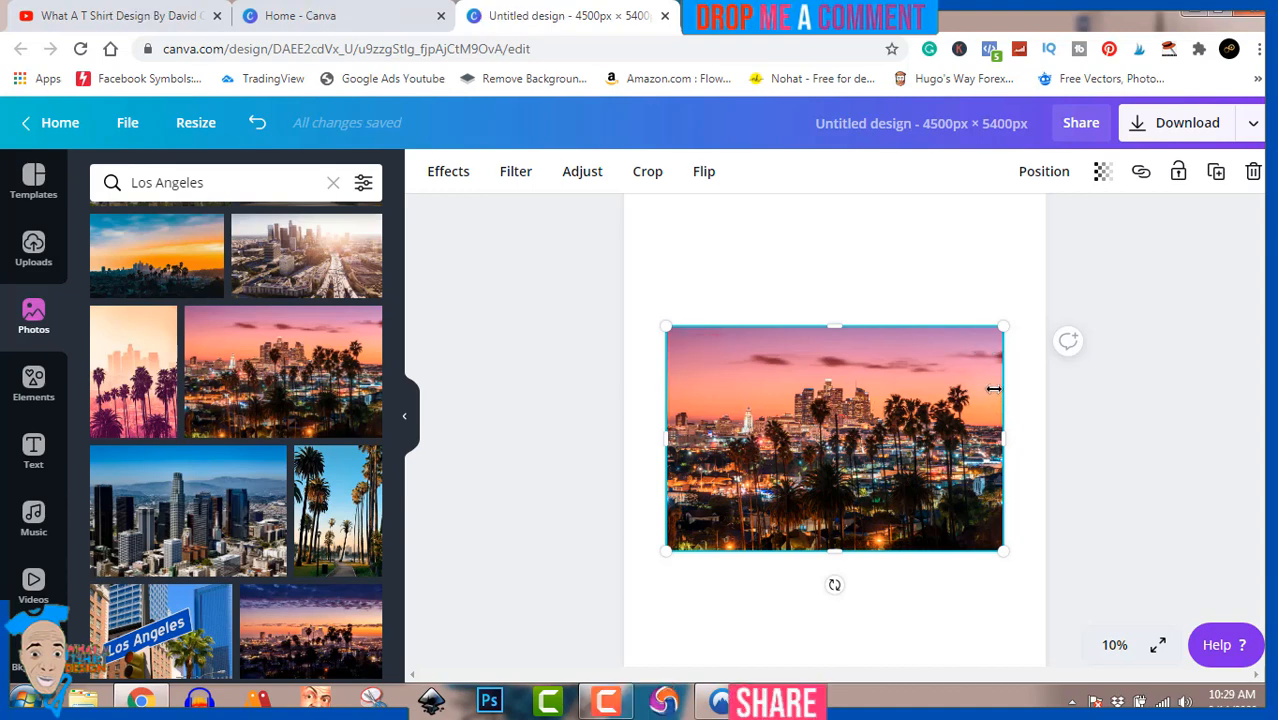
click(1175, 391)
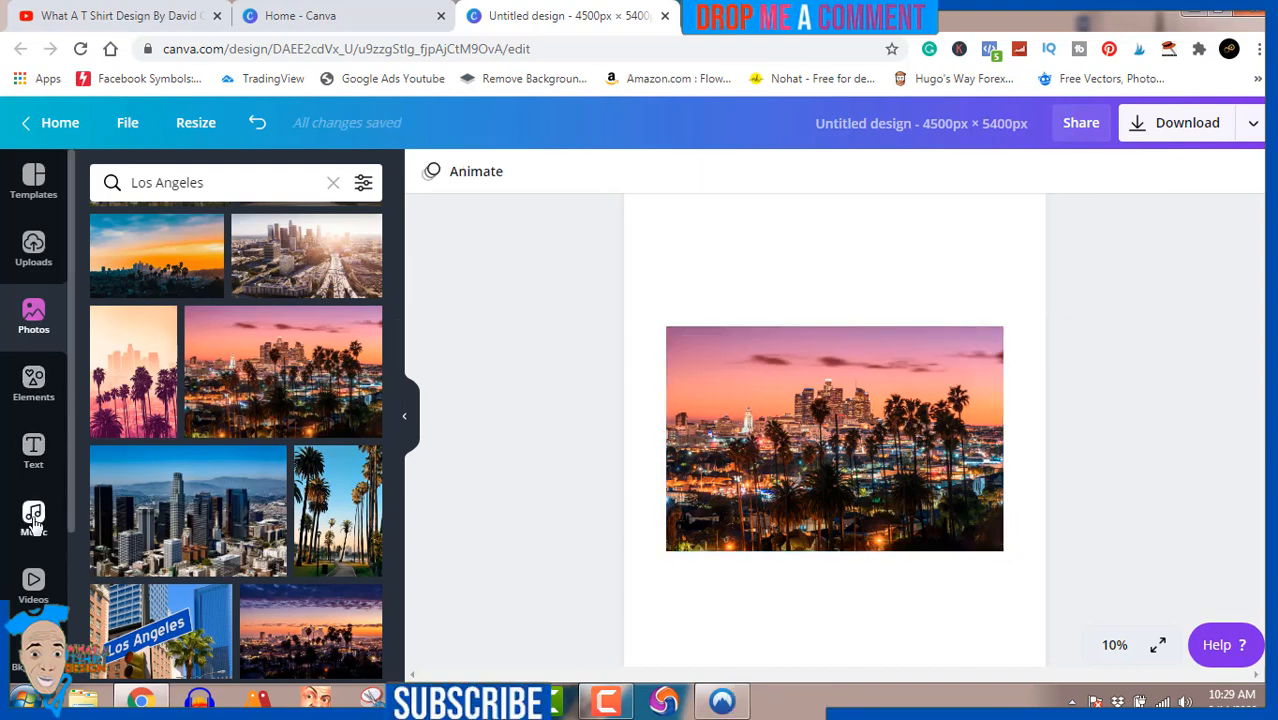
- Add the sharp-cornered square outline from the shapes collection on top of the skyline photo
click(31, 386)
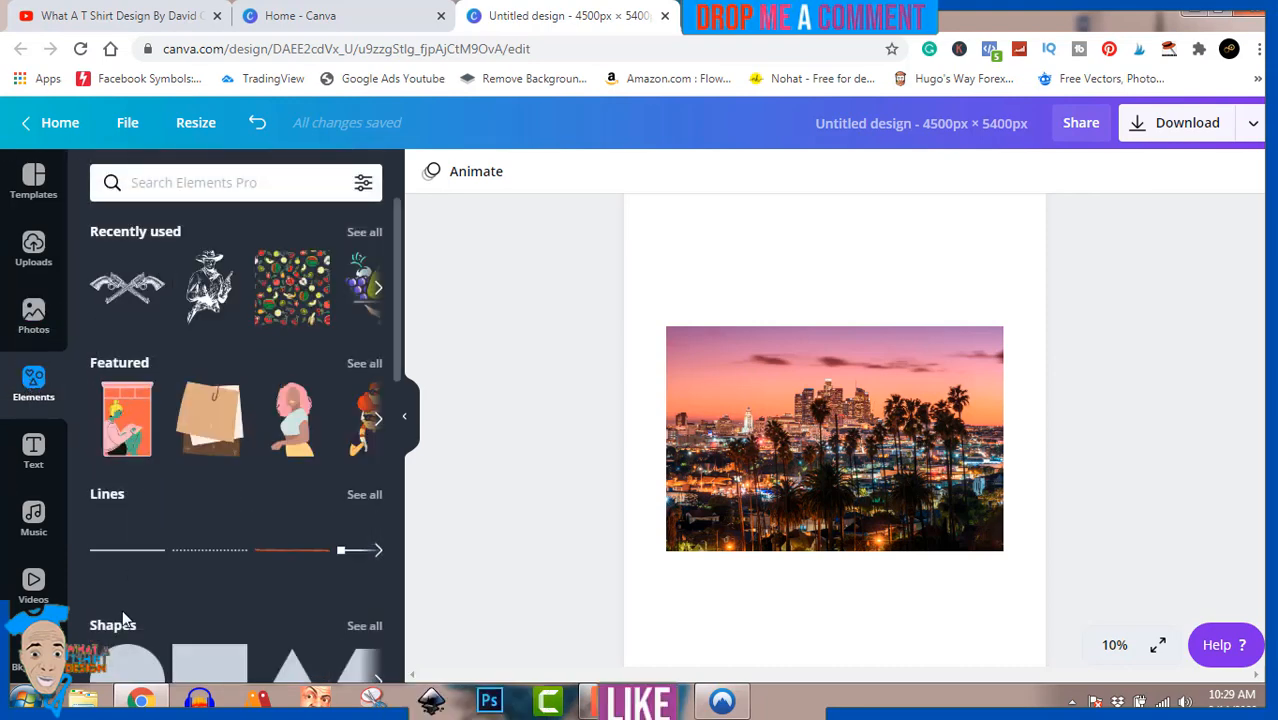
click(364, 626)
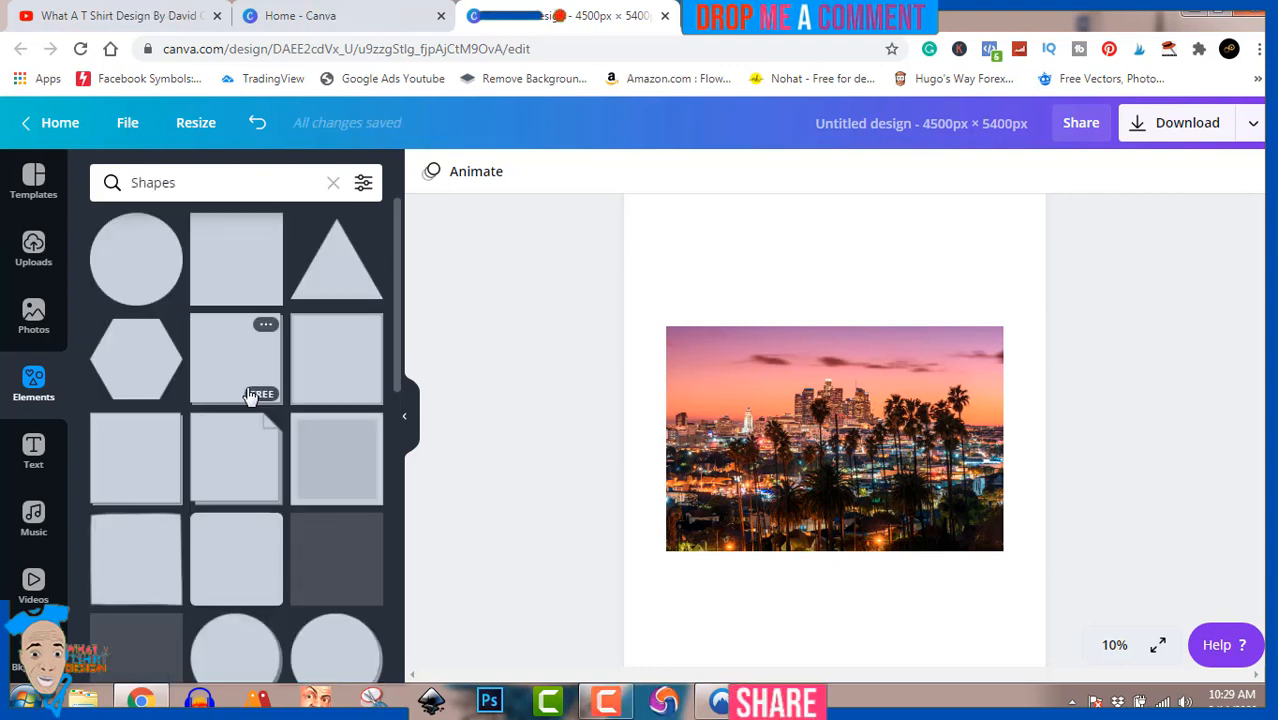
scroll(246, 386, down, 1)
scroll(250, 397, down, 3)
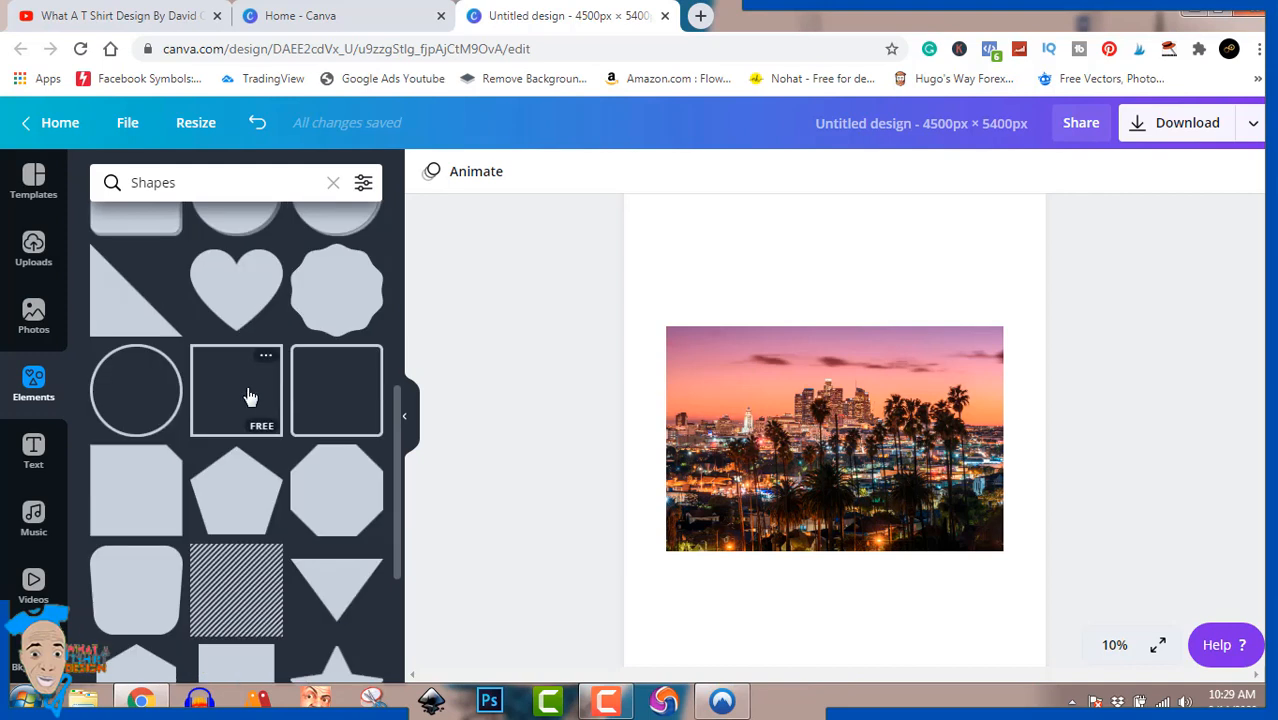
click(250, 397)
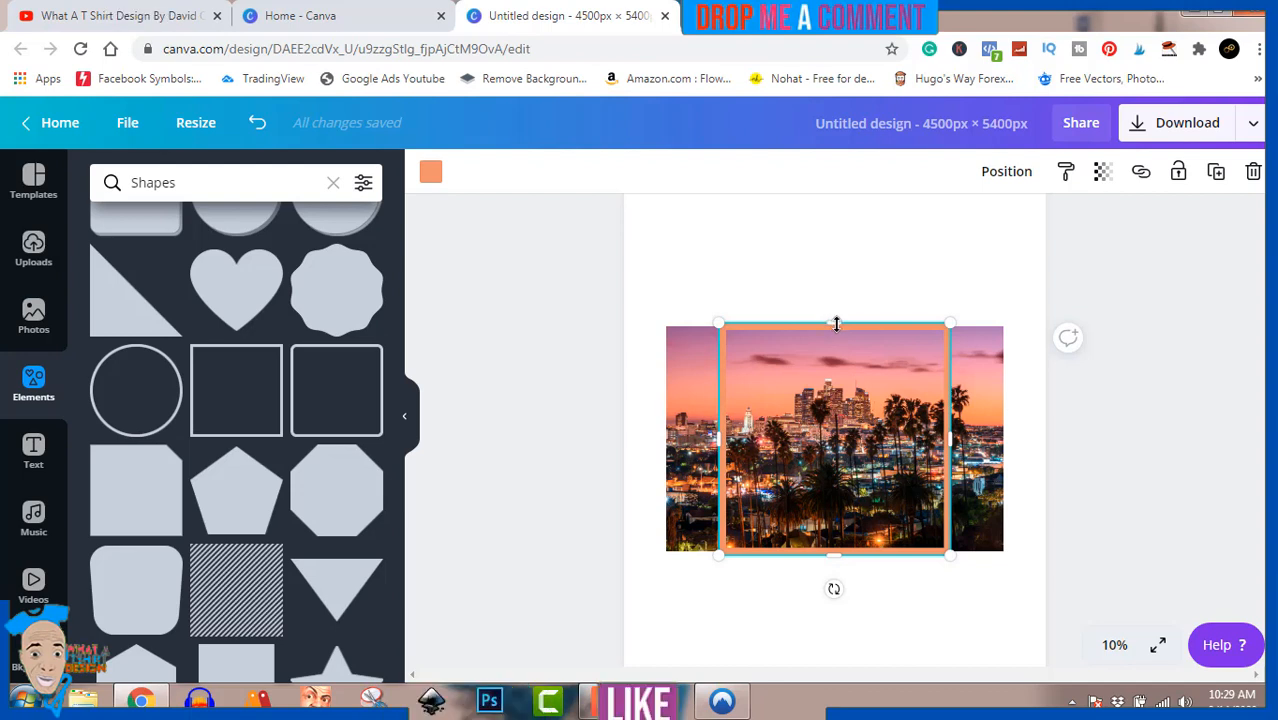
- Resize the square outline into a wide rectangular frame sitting just inside all four edges of the photo
drag(835, 323, 835, 338)
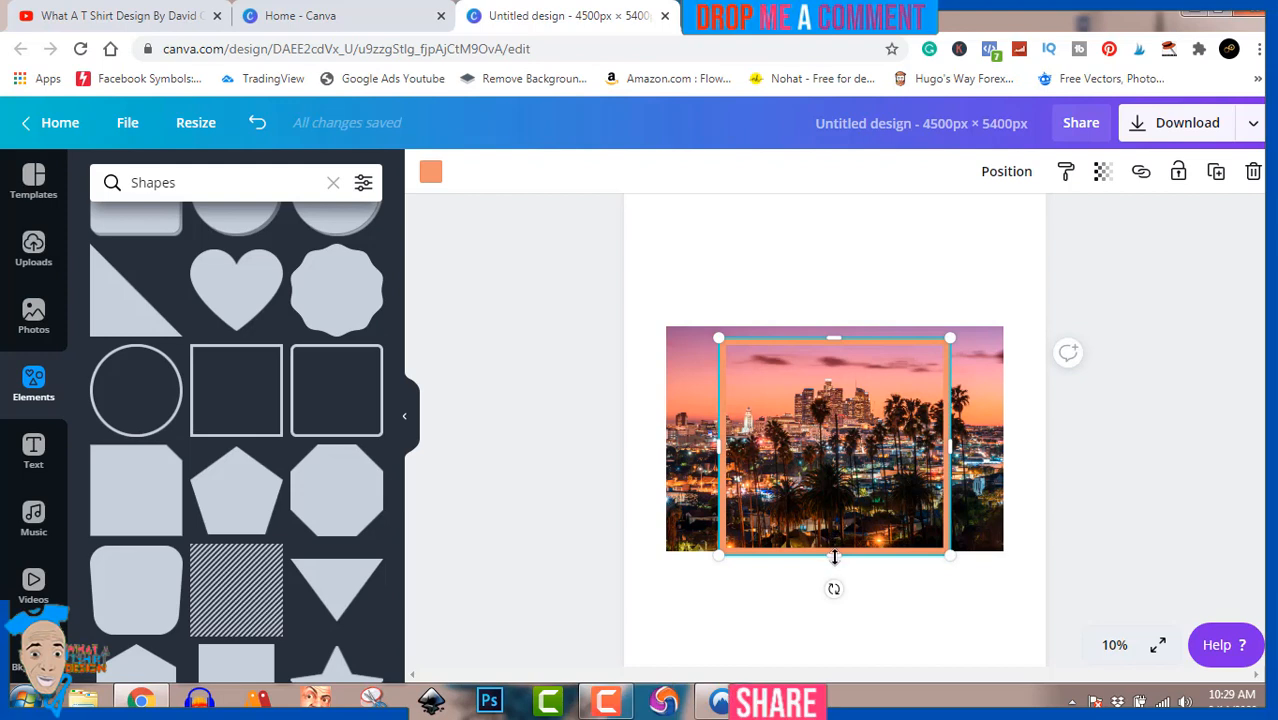
drag(835, 550, 833, 542)
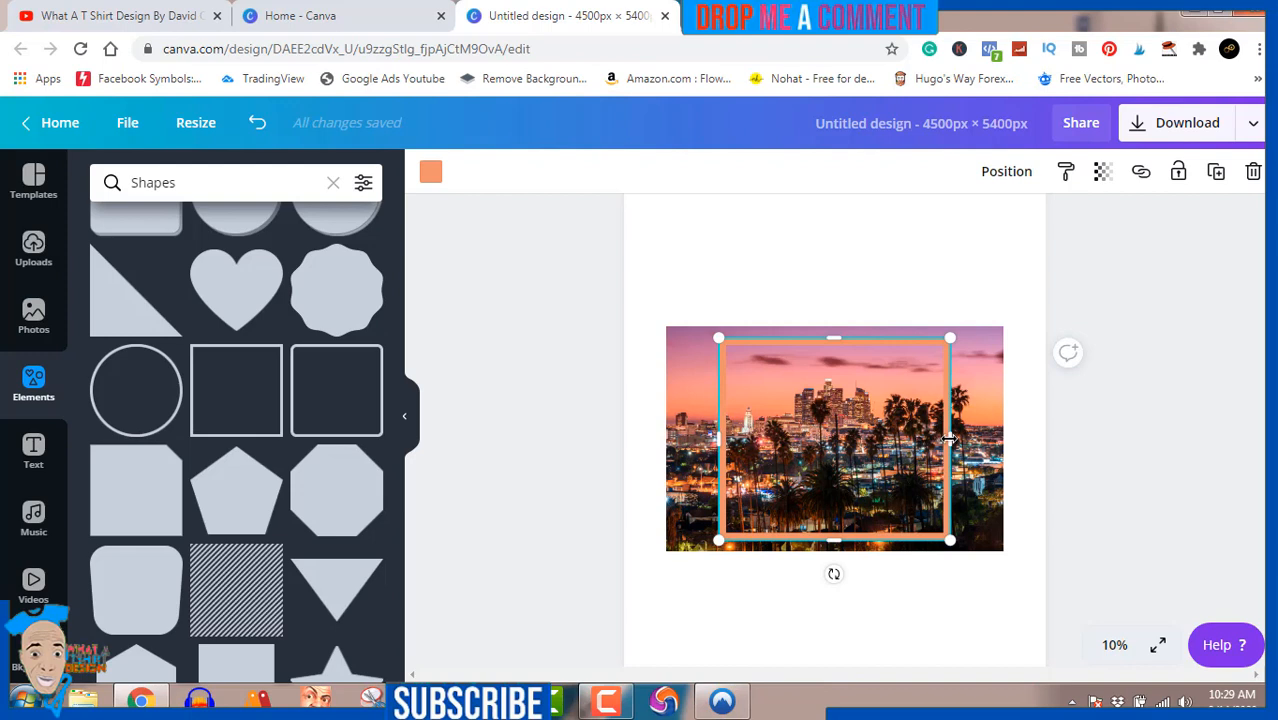
drag(949, 438, 990, 438)
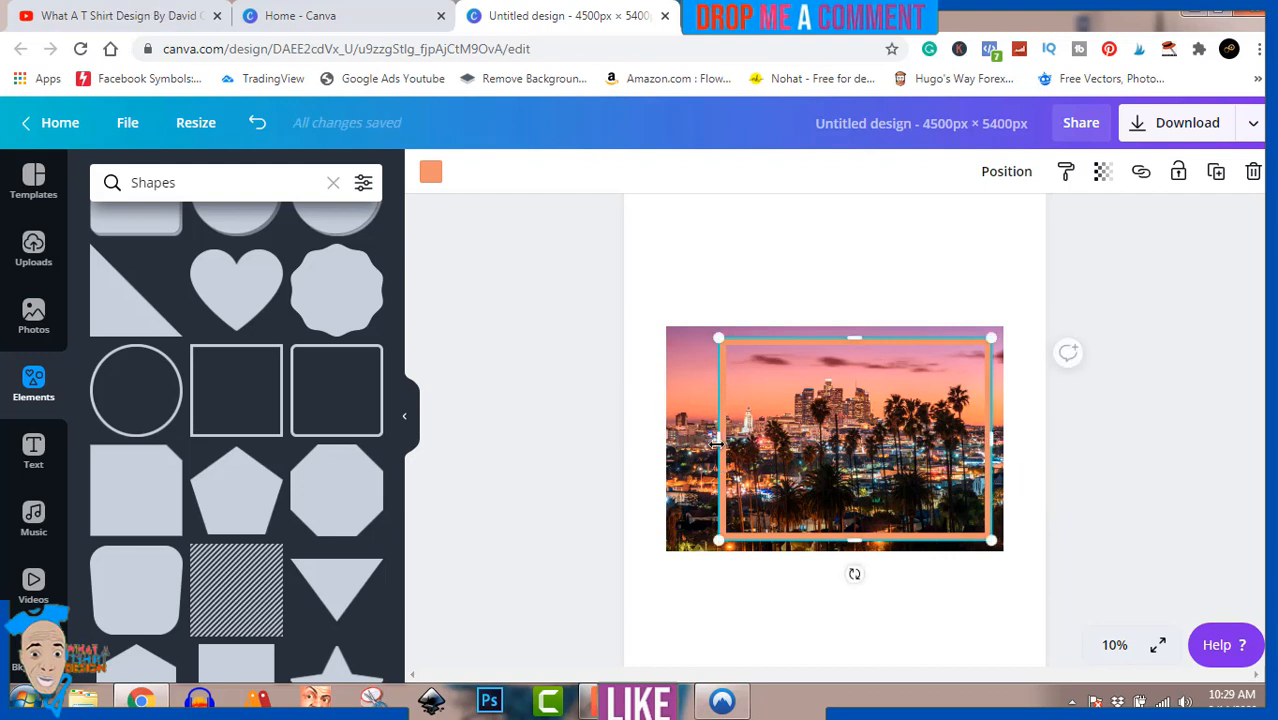
drag(719, 440, 688, 435)
drag(679, 437, 681, 438)
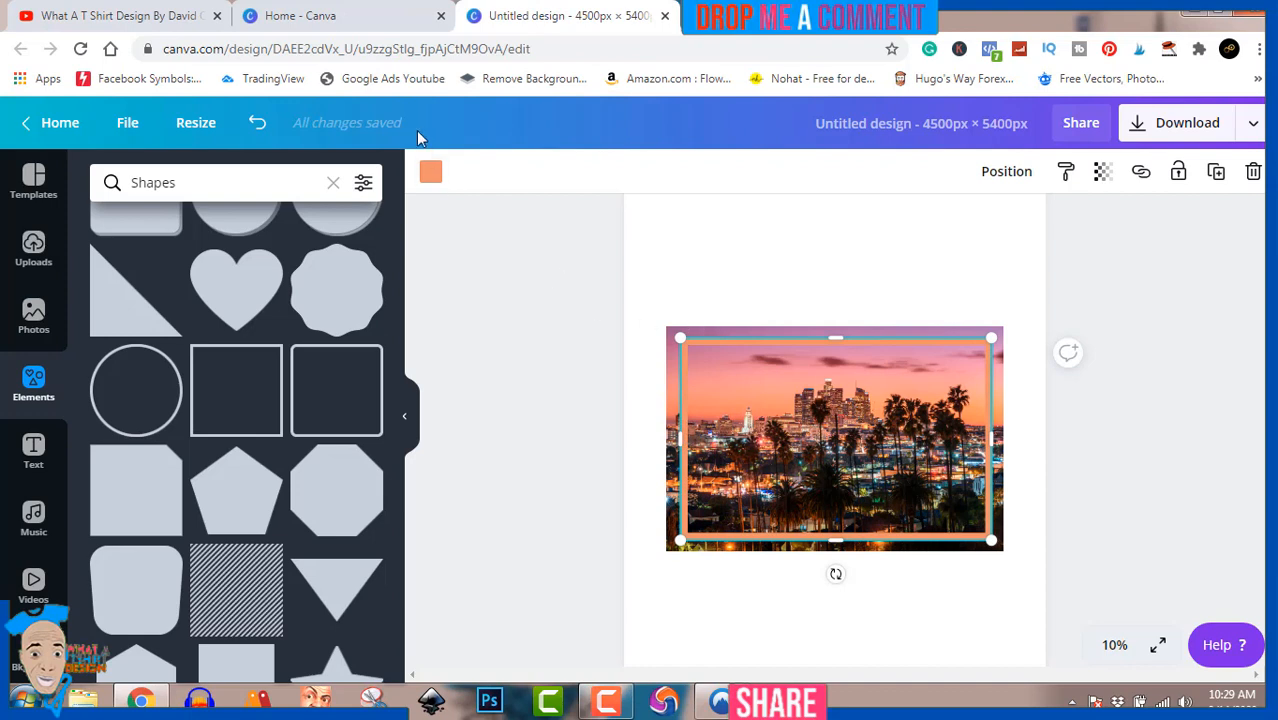
- Try dark, mauve and pink photo colors on the rectangular frame, settling on light grey from the default colors
click(432, 176)
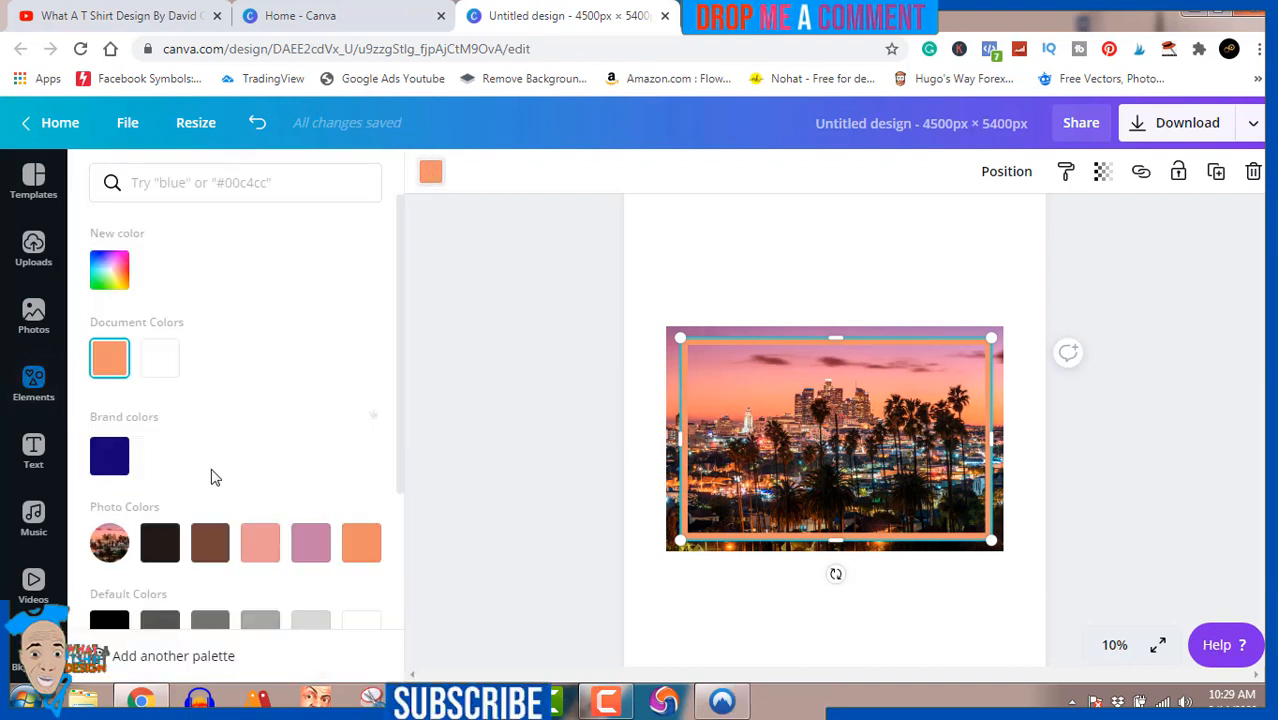
click(163, 550)
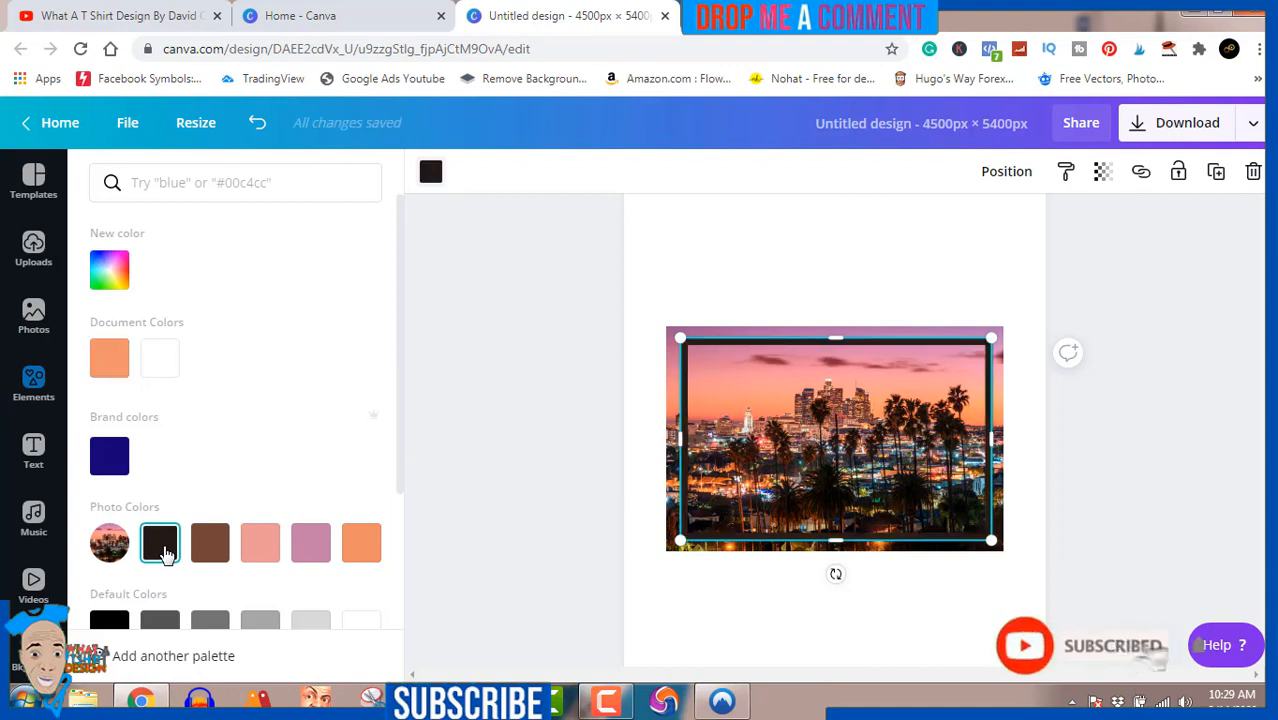
click(307, 546)
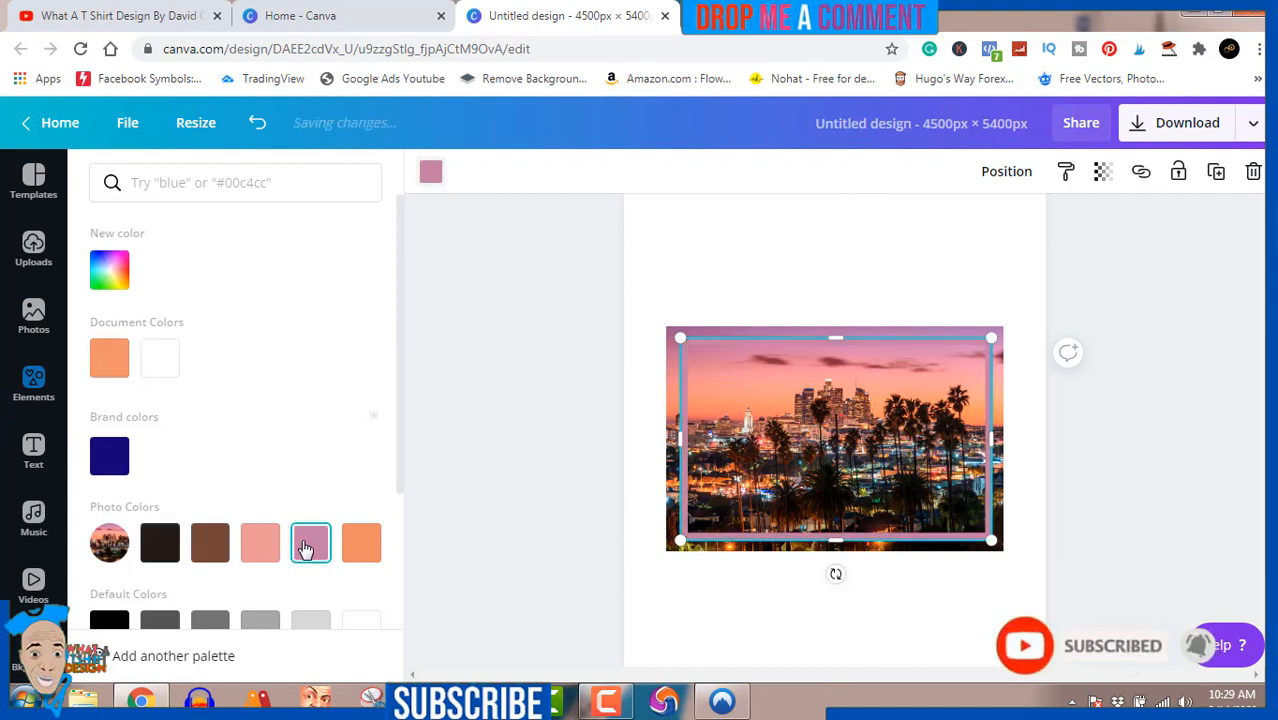
click(262, 543)
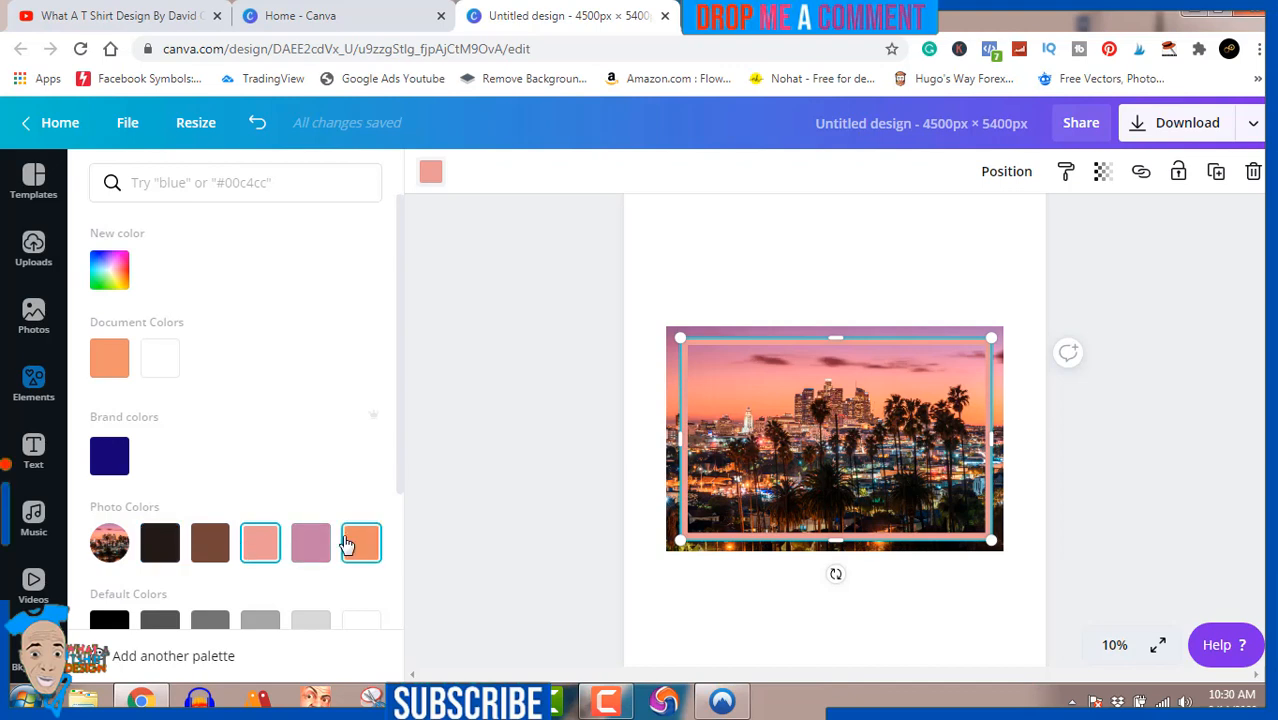
click(316, 625)
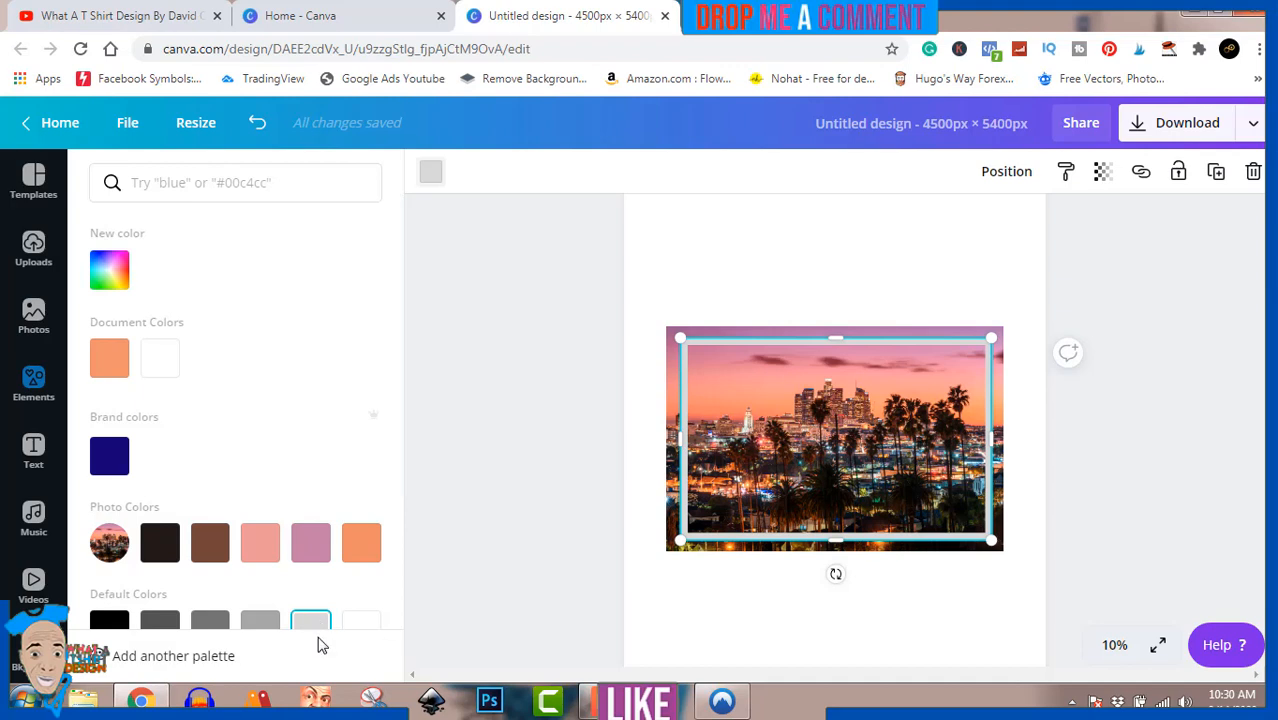
scroll(169, 450, down, 3)
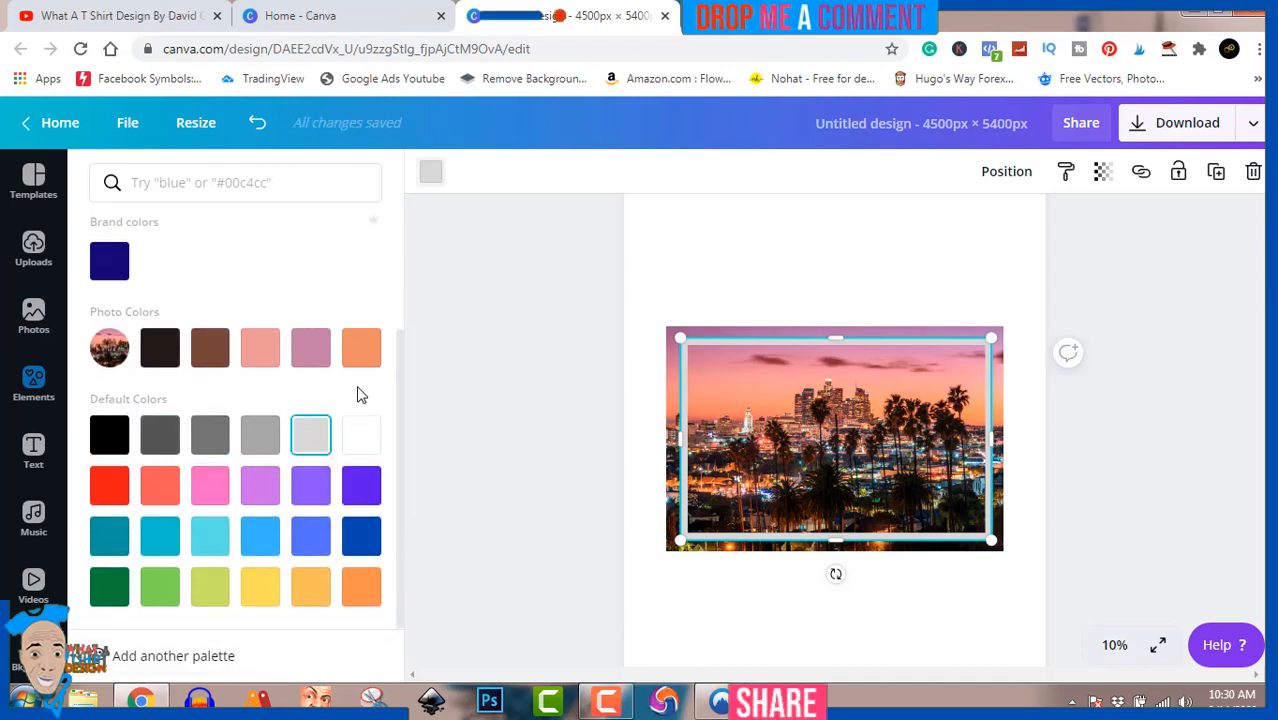
click(586, 366)
click(586, 366)
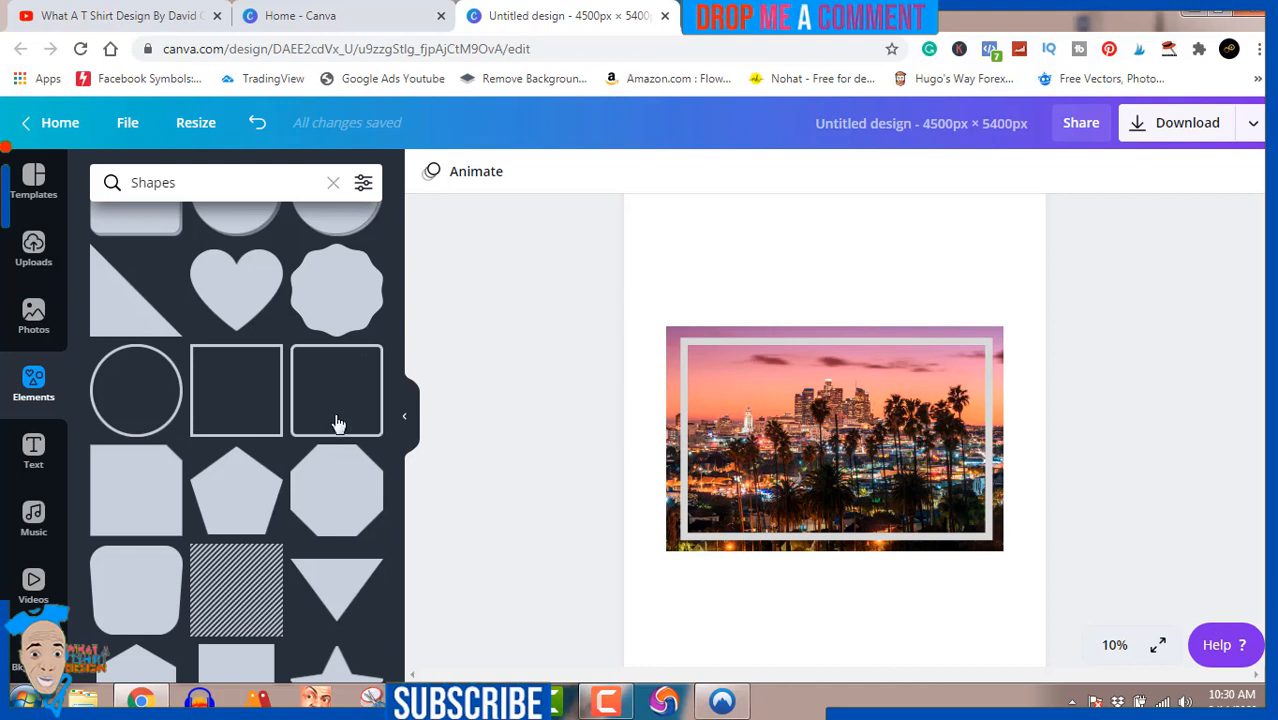
- Add the orange-and-white BAKED FRESH font combination to the page over the skyline photo
click(31, 455)
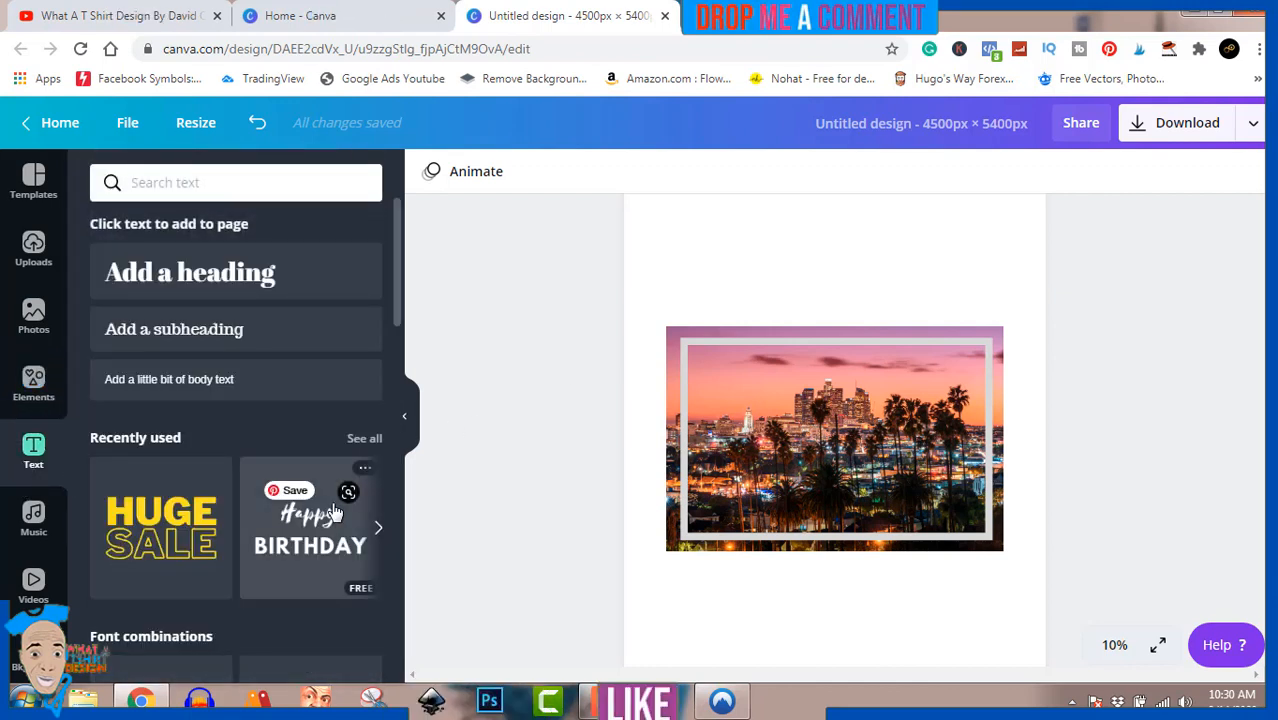
scroll(220, 572, down, 1)
scroll(220, 578, down, 4)
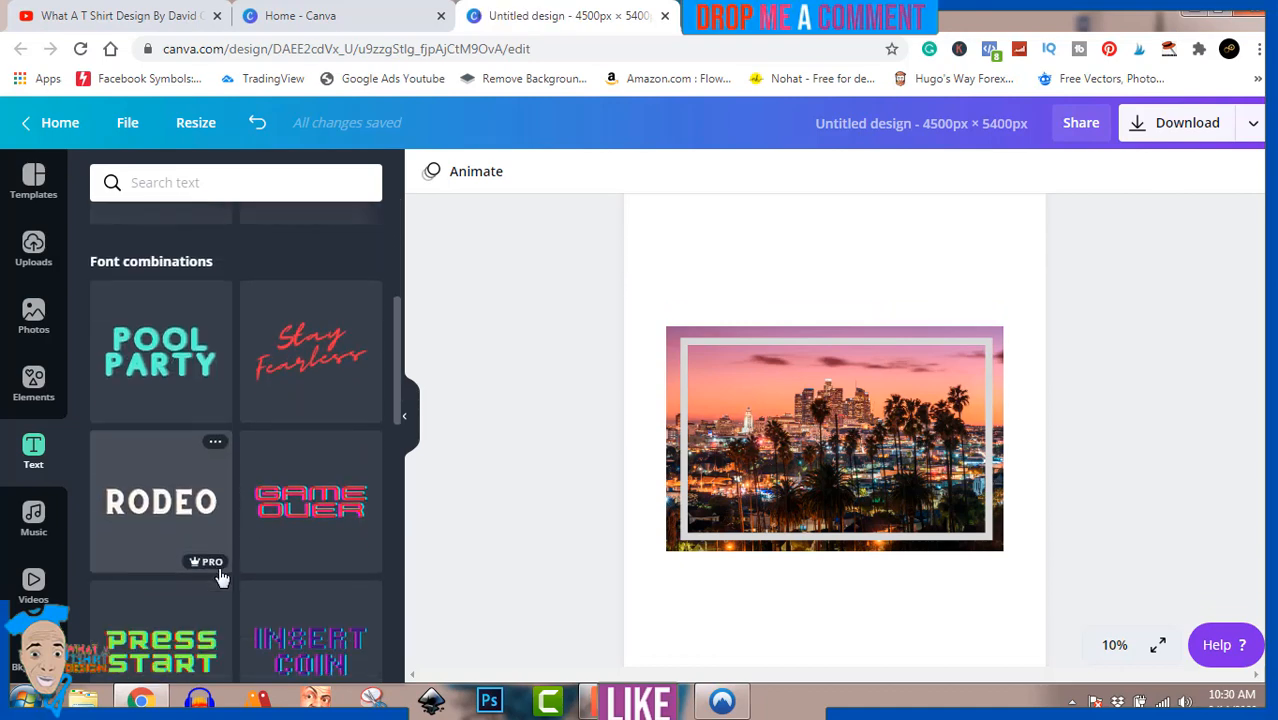
scroll(220, 578, down, 2)
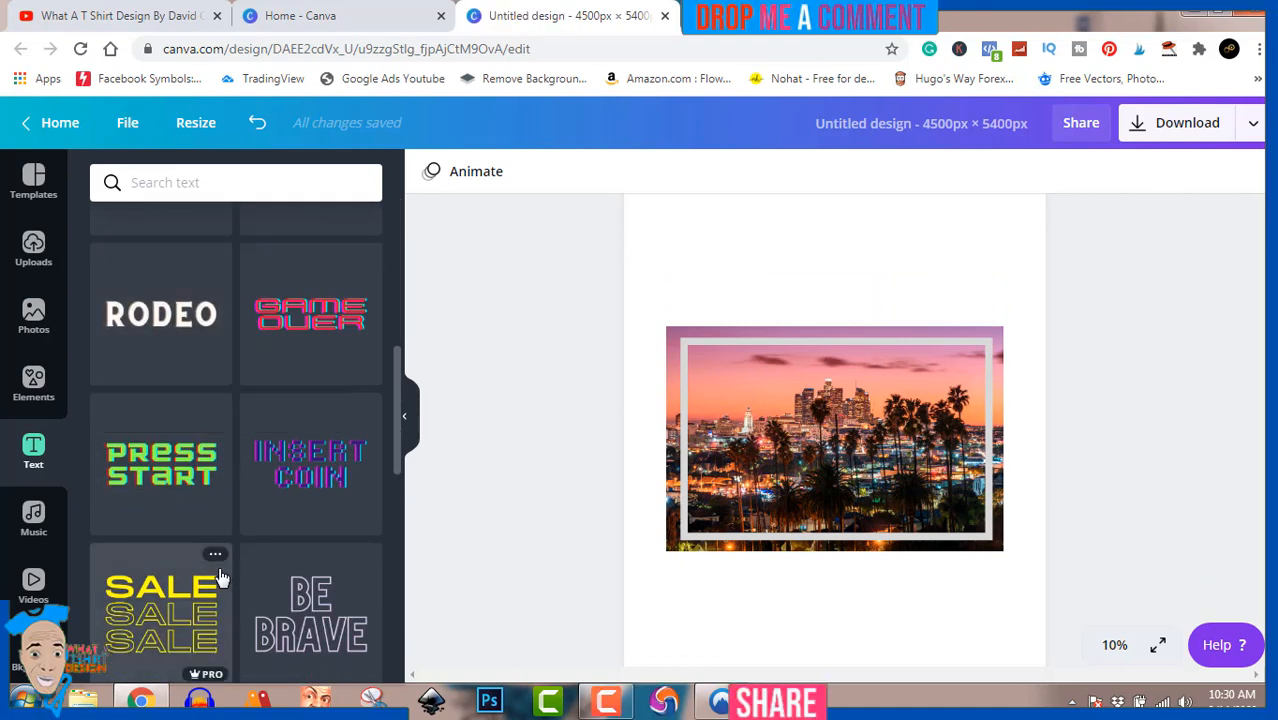
scroll(221, 578, down, 5)
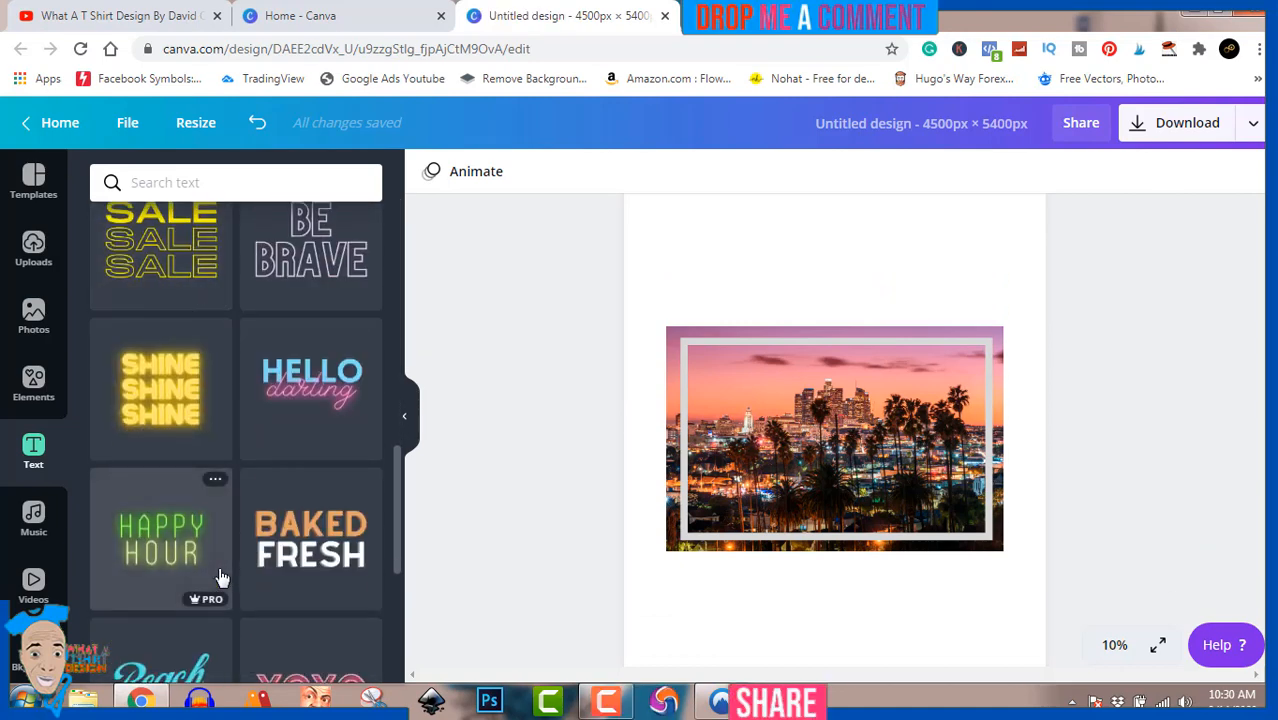
scroll(221, 578, down, 2)
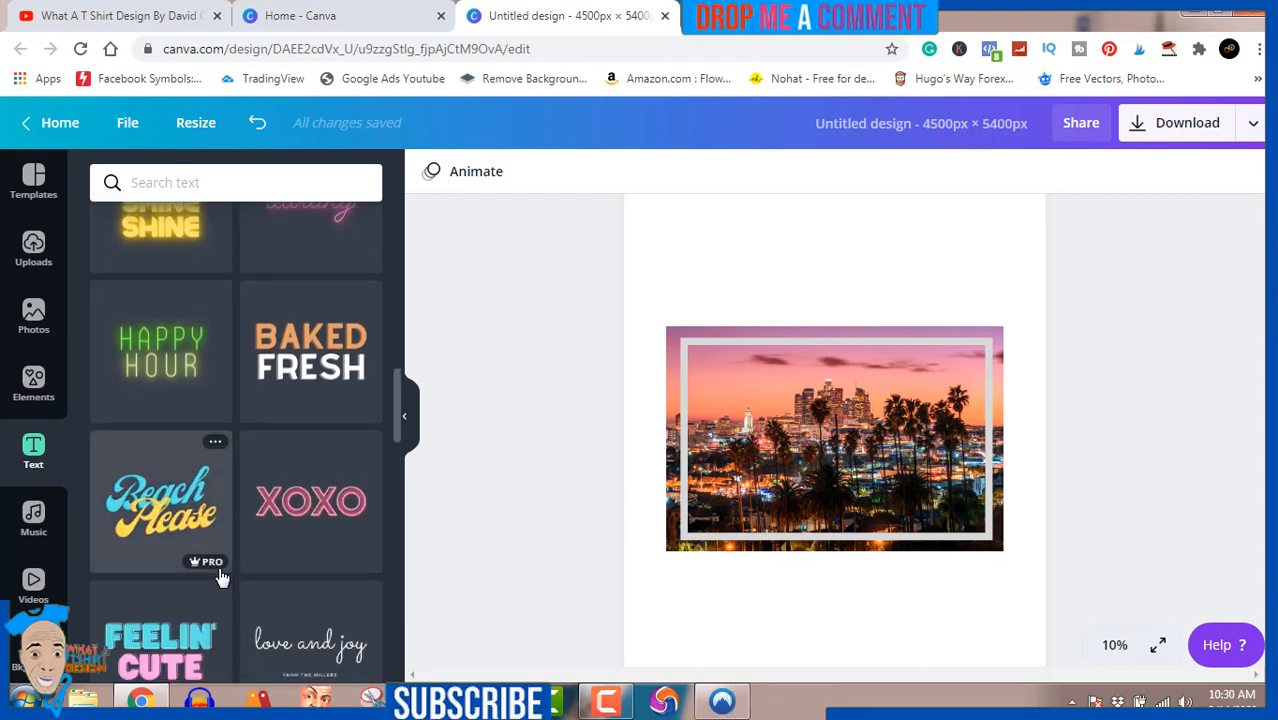
scroll(221, 578, down, 1)
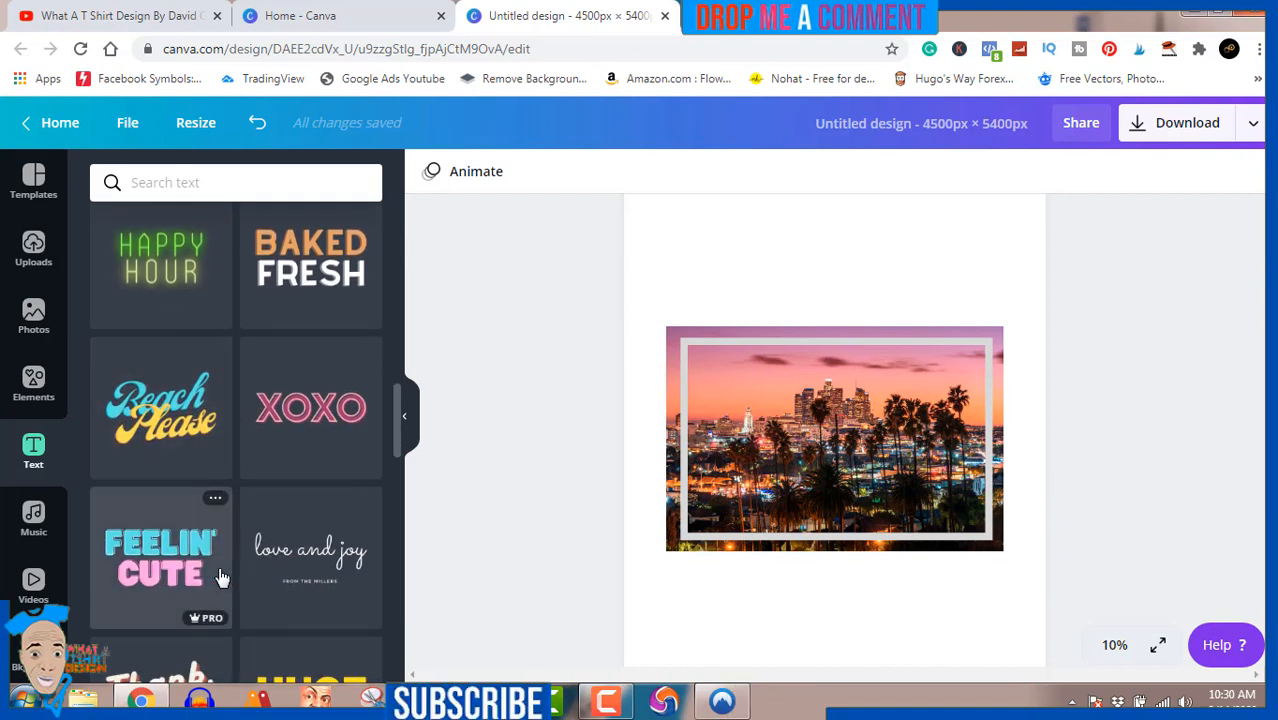
click(324, 268)
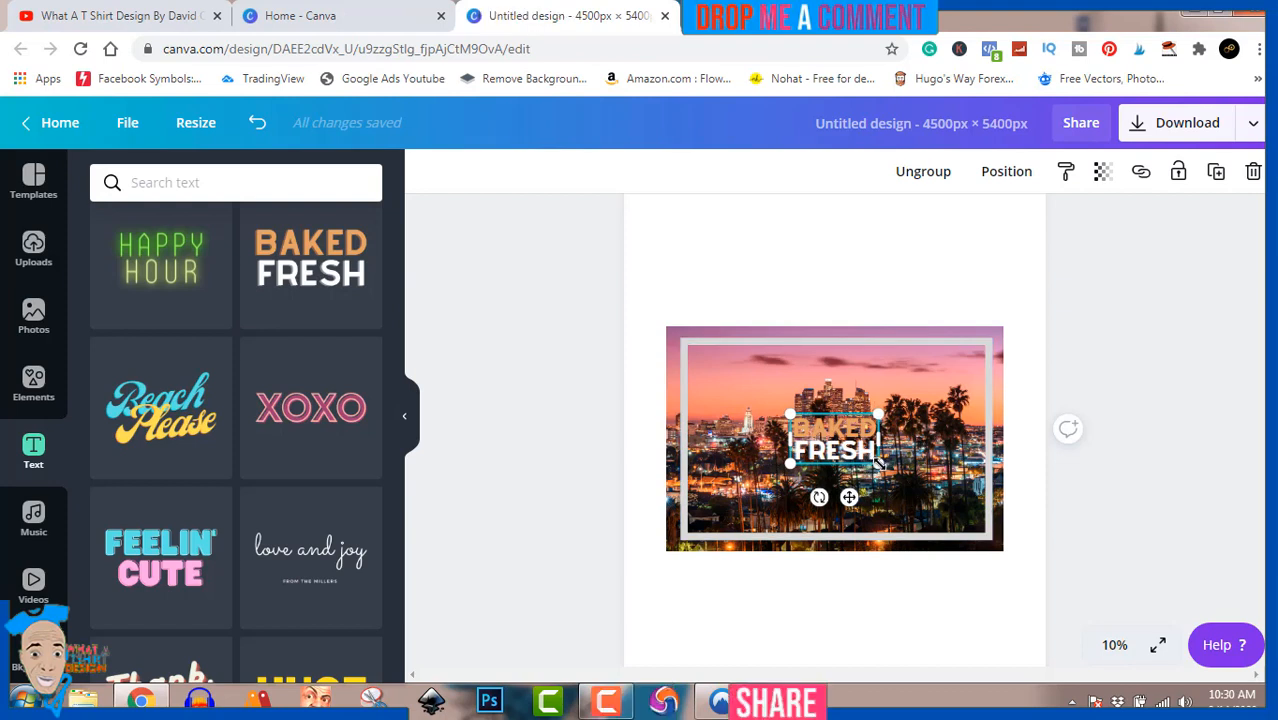
- Widen the text group almost to the frame's right side and replace the word BAKED with LOS ANGELES
drag(884, 438, 981, 440)
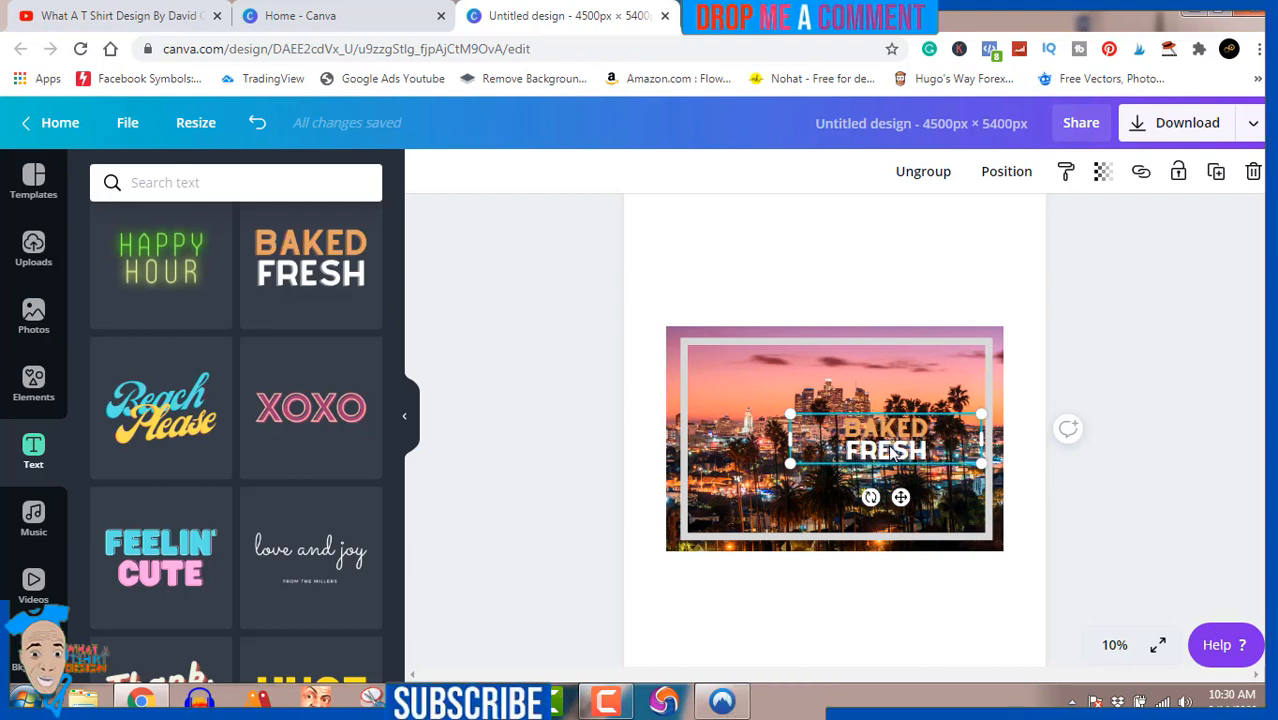
click(888, 452)
click(889, 451)
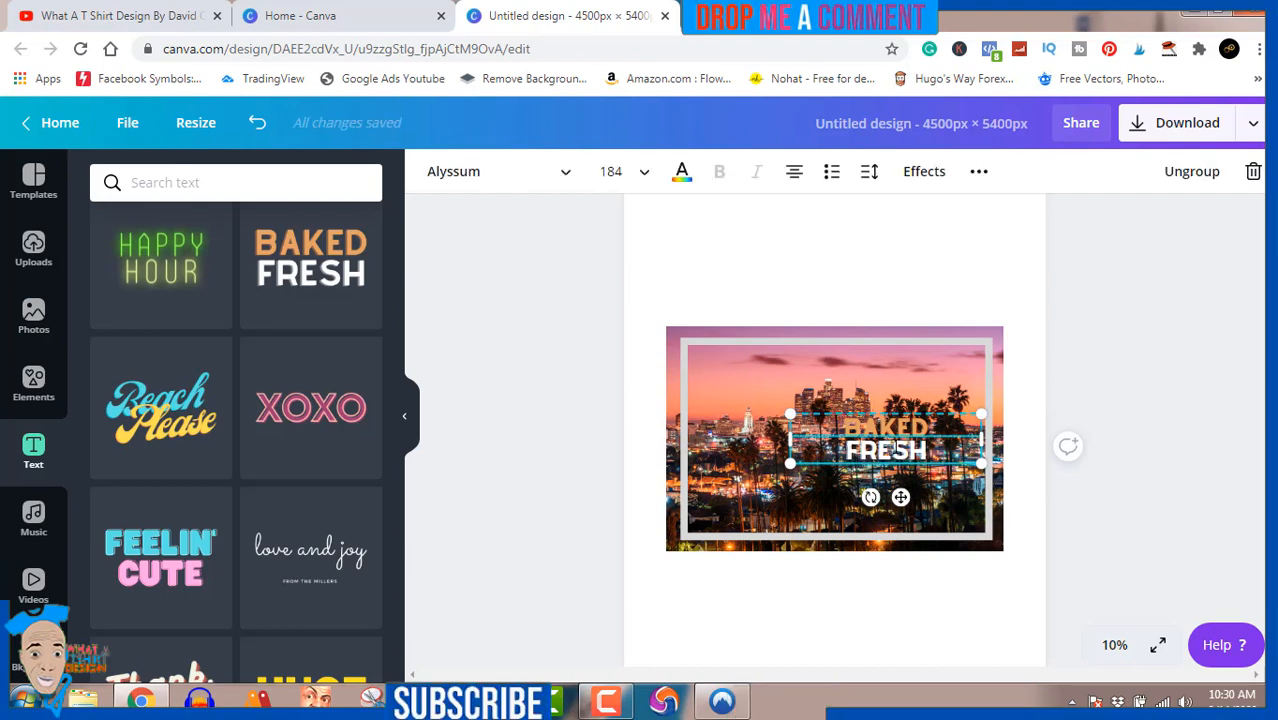
double_click(898, 452)
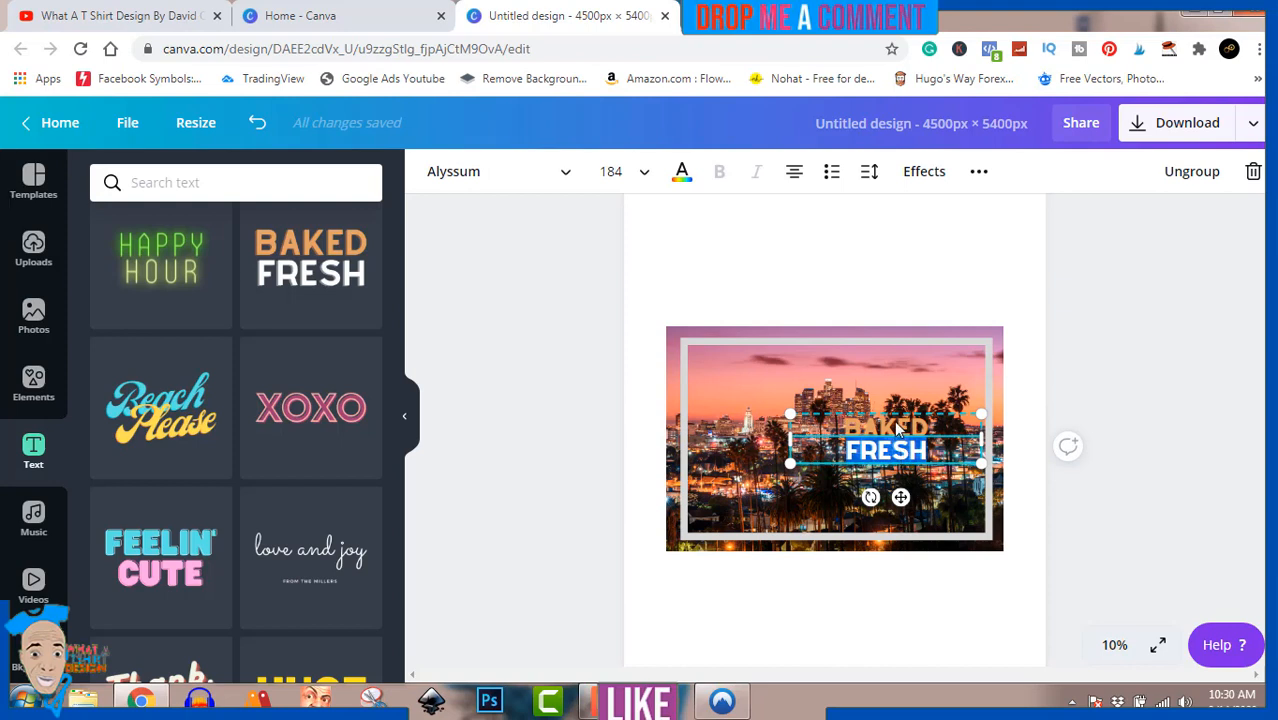
click(897, 428)
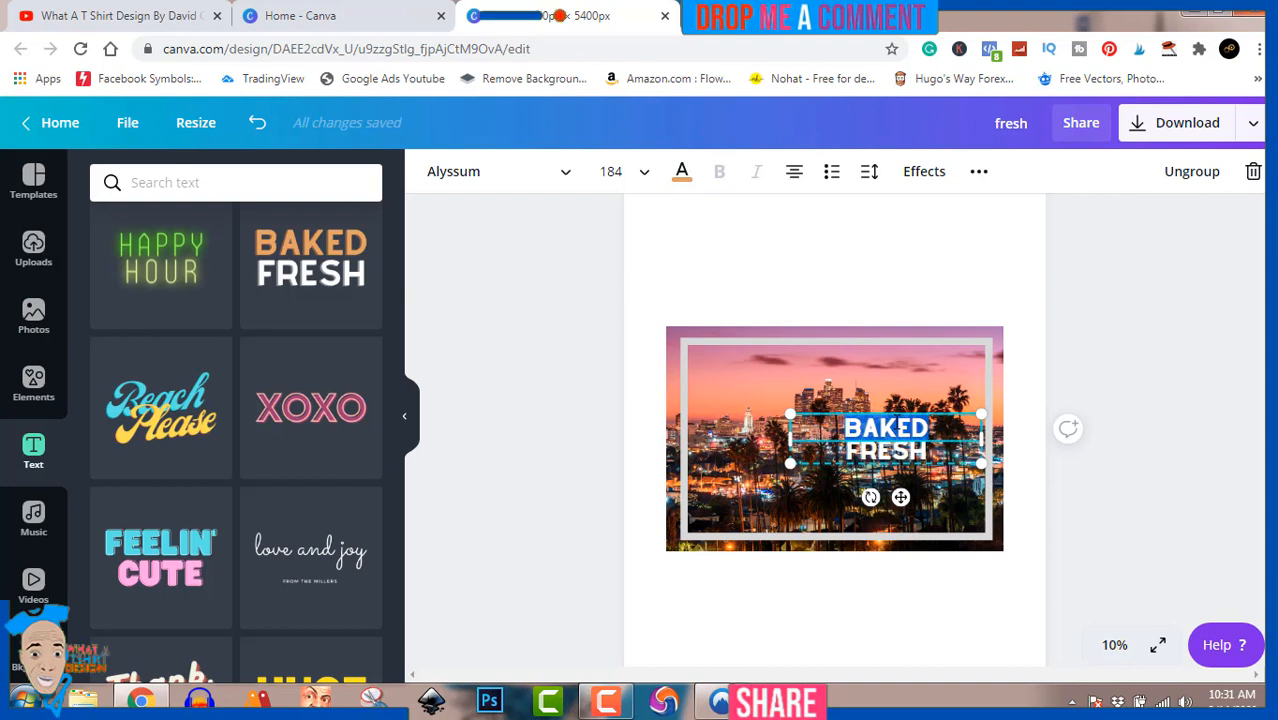
text(LOS ANGELES)
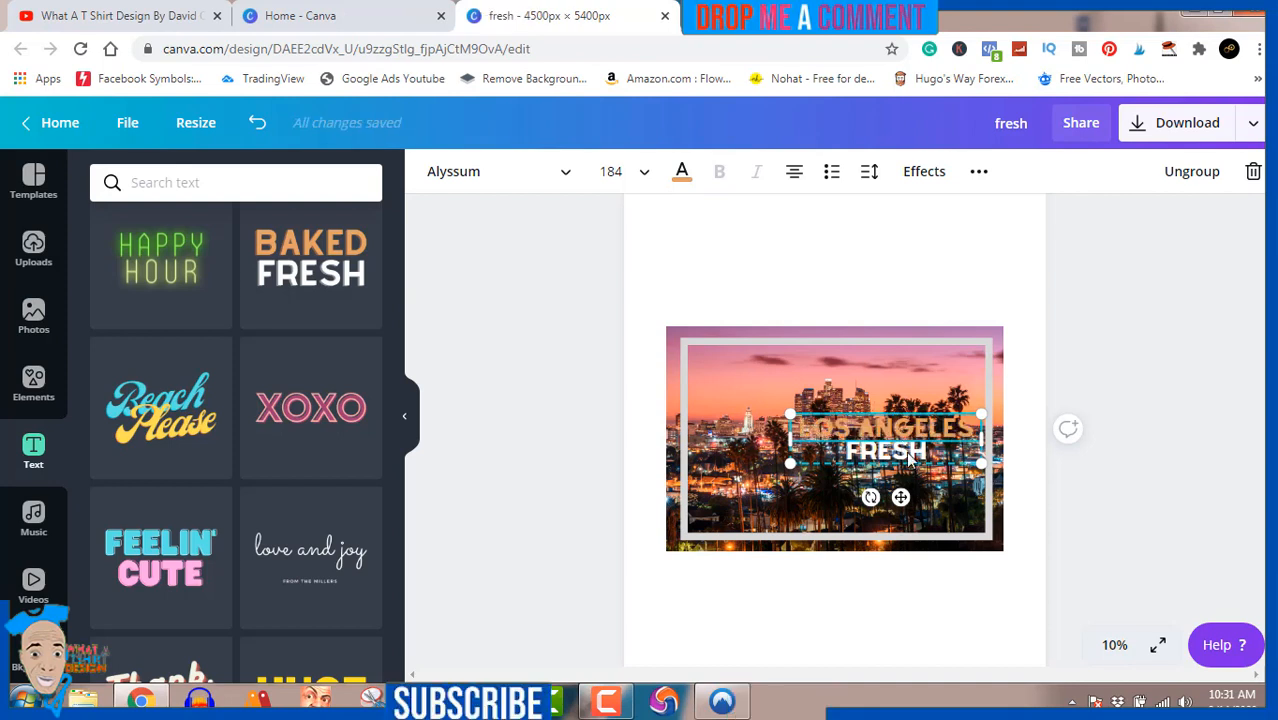
- Ungroup the two text lines, shift LOS ANGELES toward the photo's centre and delete the FRESH line
click(1190, 176)
click(1190, 410)
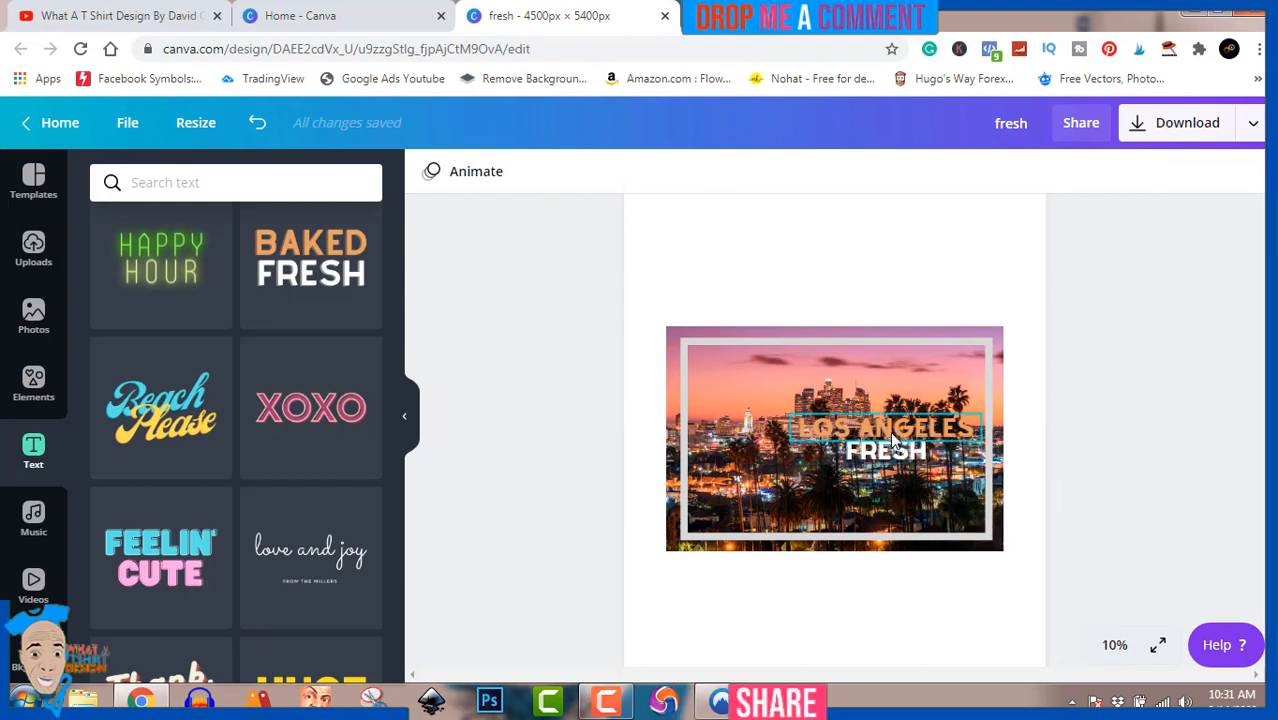
drag(890, 431, 848, 429)
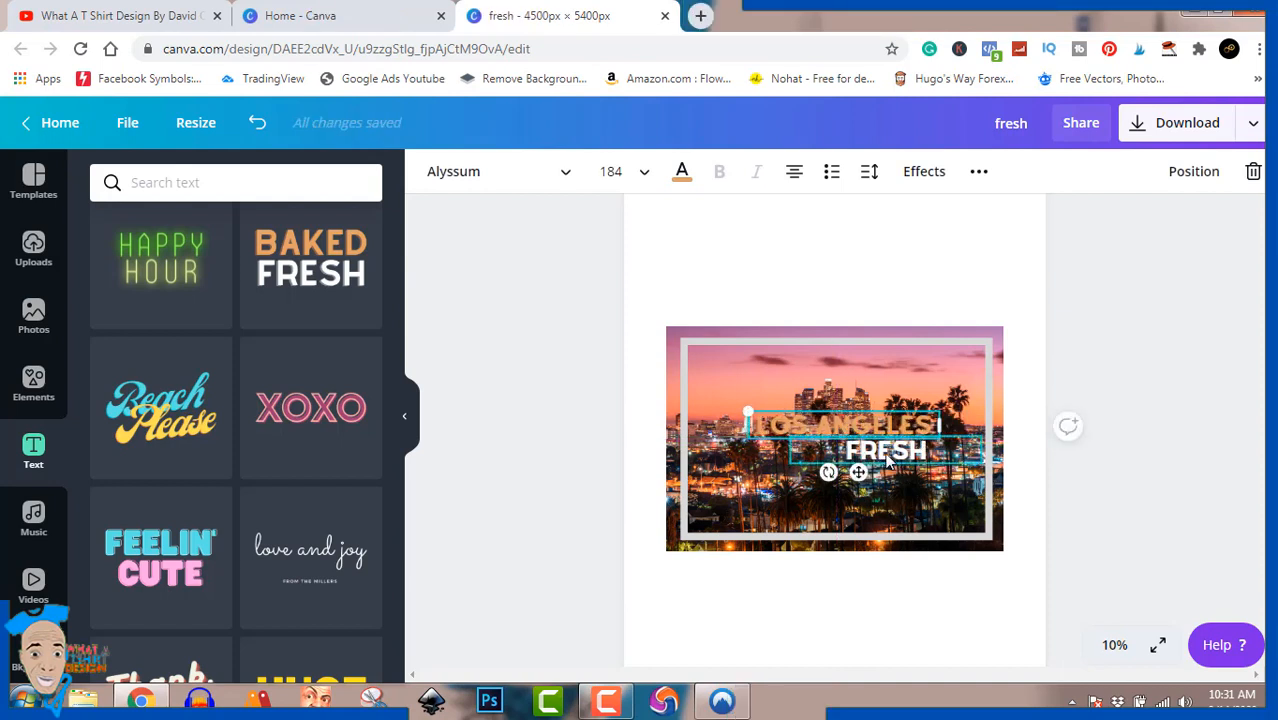
click(888, 458)
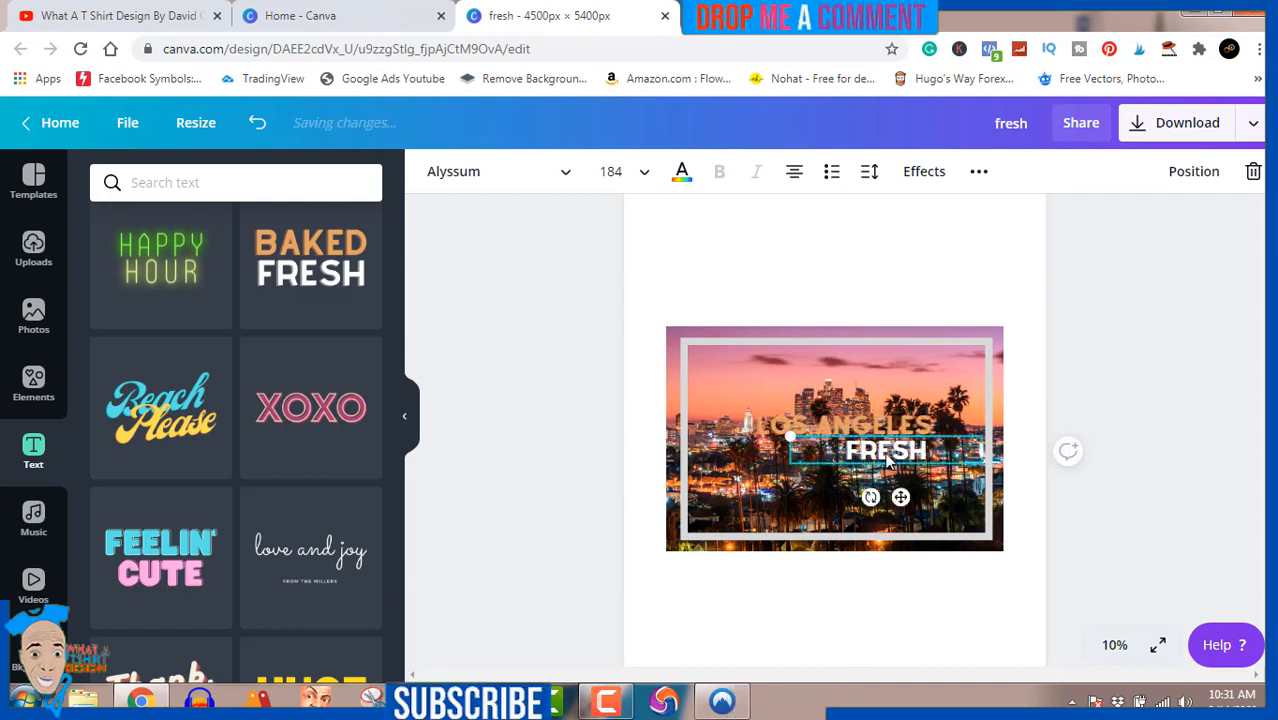
key(Delete)
- Enlarge the LOS ANGELES text to font size 249 and centre it over the photo inside the frame
click(910, 430)
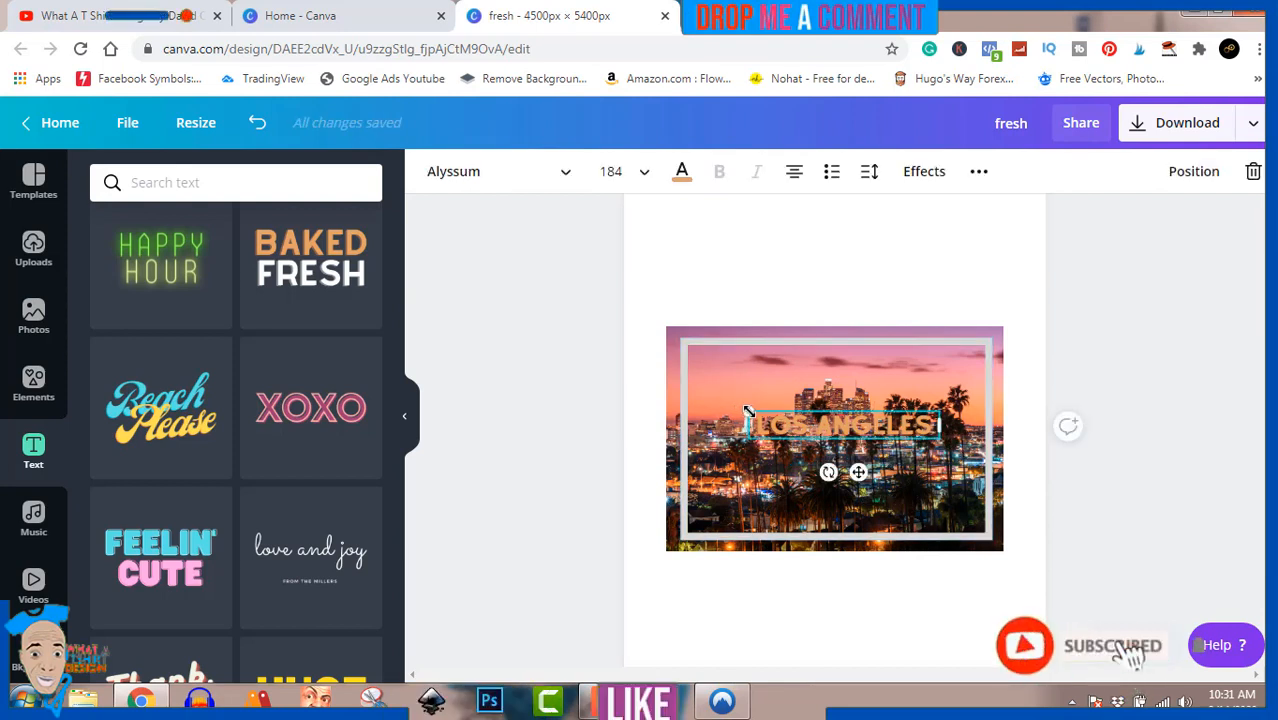
drag(748, 411, 676, 391)
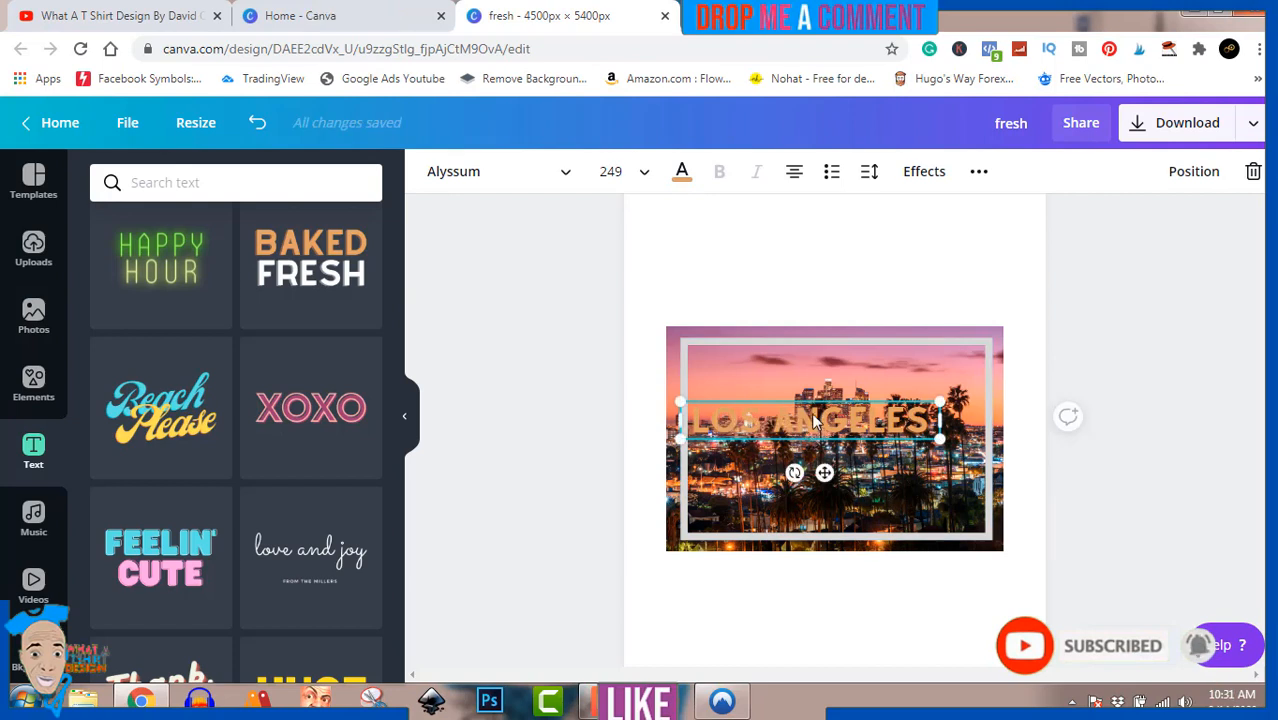
drag(840, 445, 846, 436)
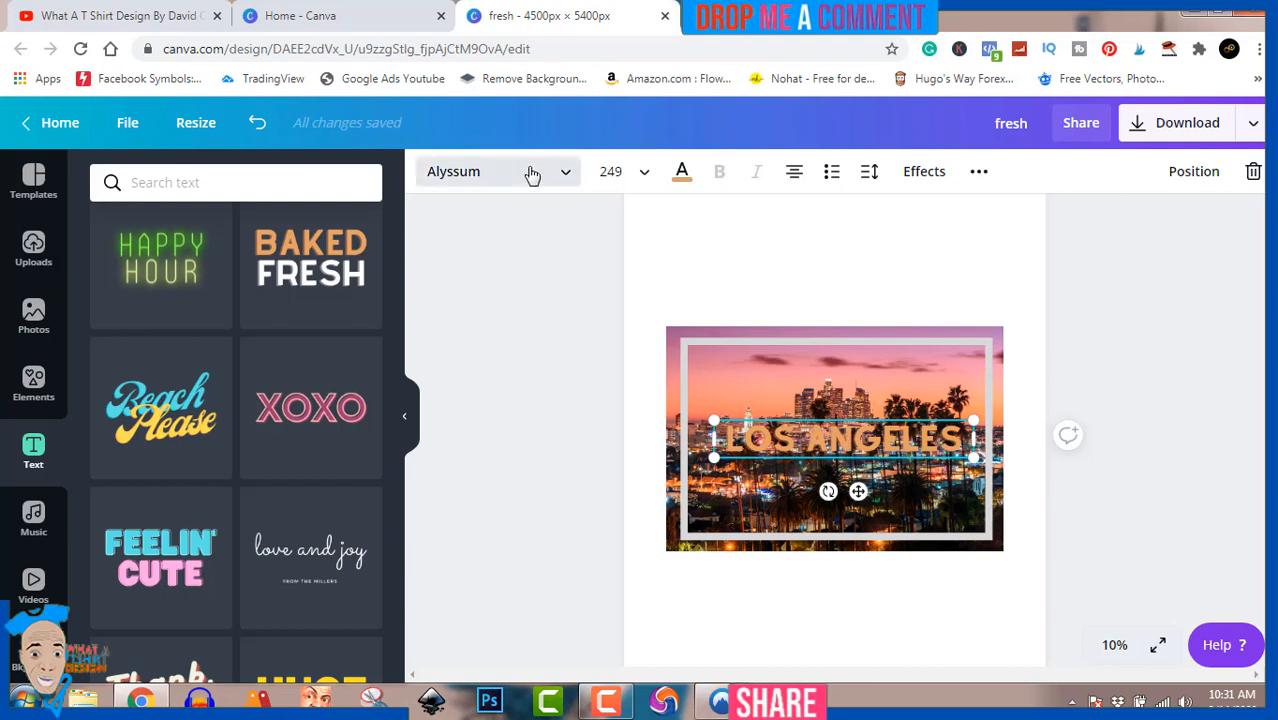
- Try light grey, mauve, light blue and dark blue on the LOS ANGELES text, settling on white
click(682, 171)
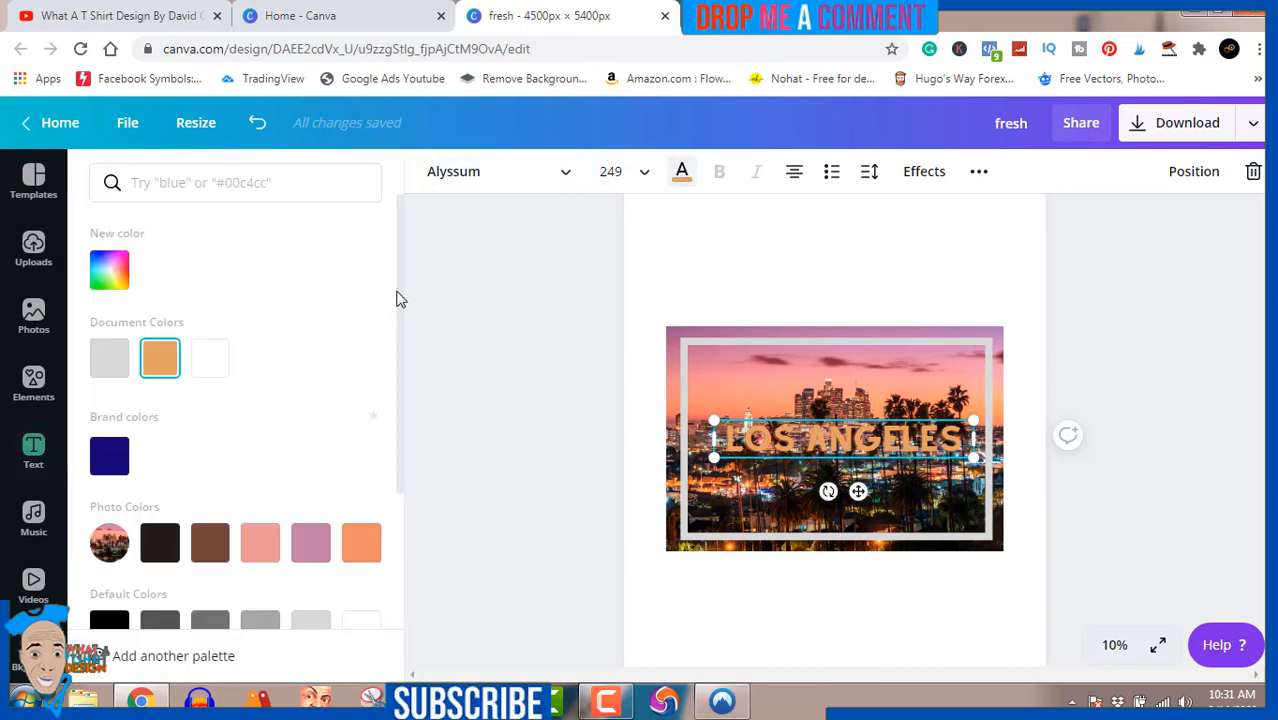
click(112, 357)
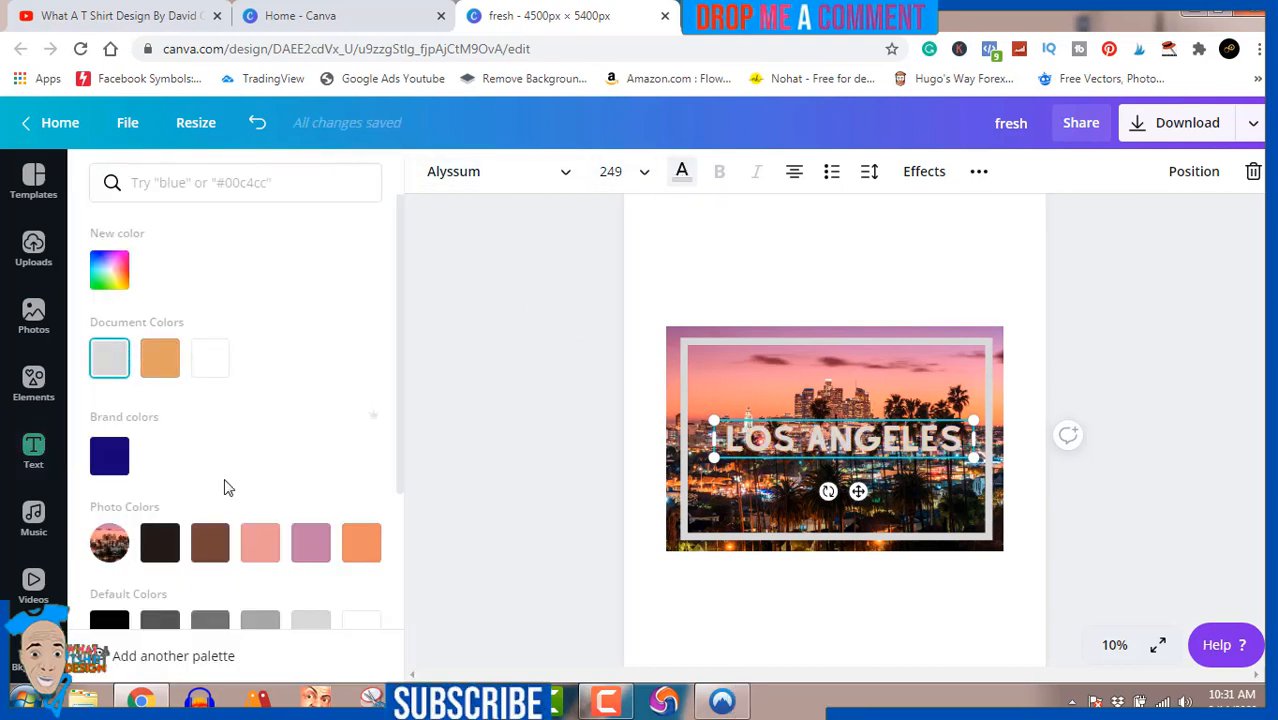
click(299, 548)
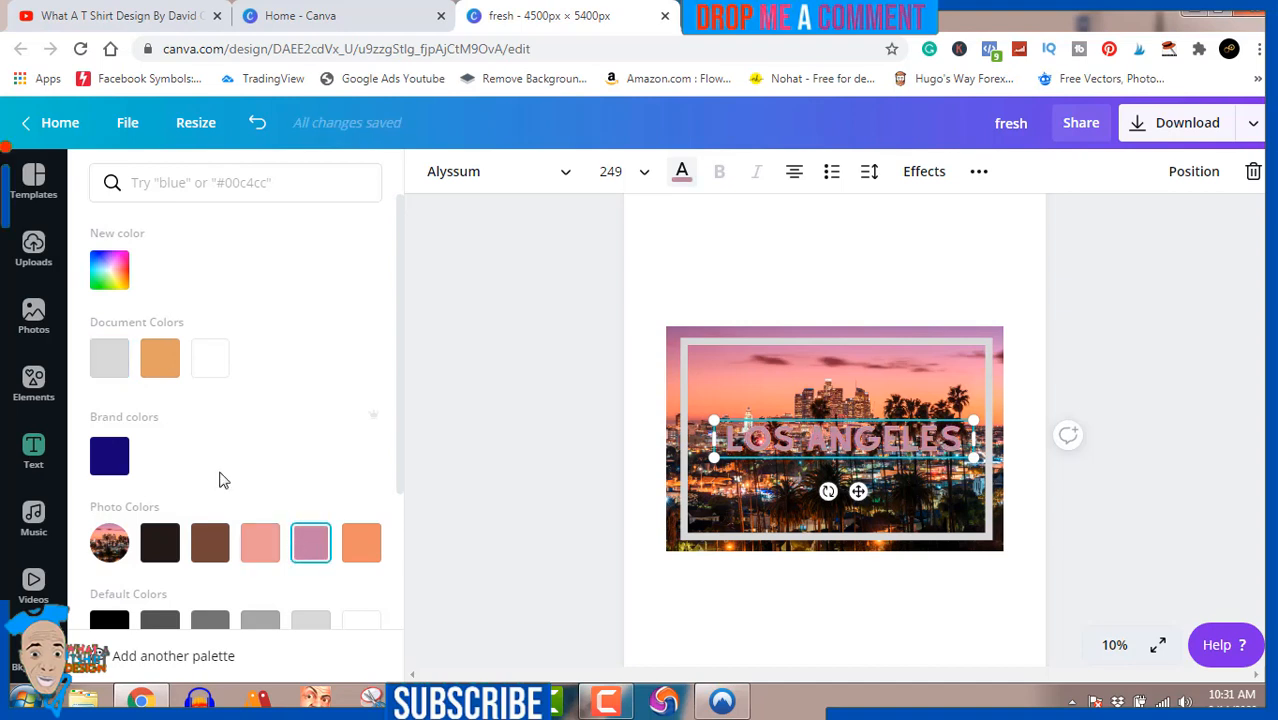
scroll(197, 457, down, 4)
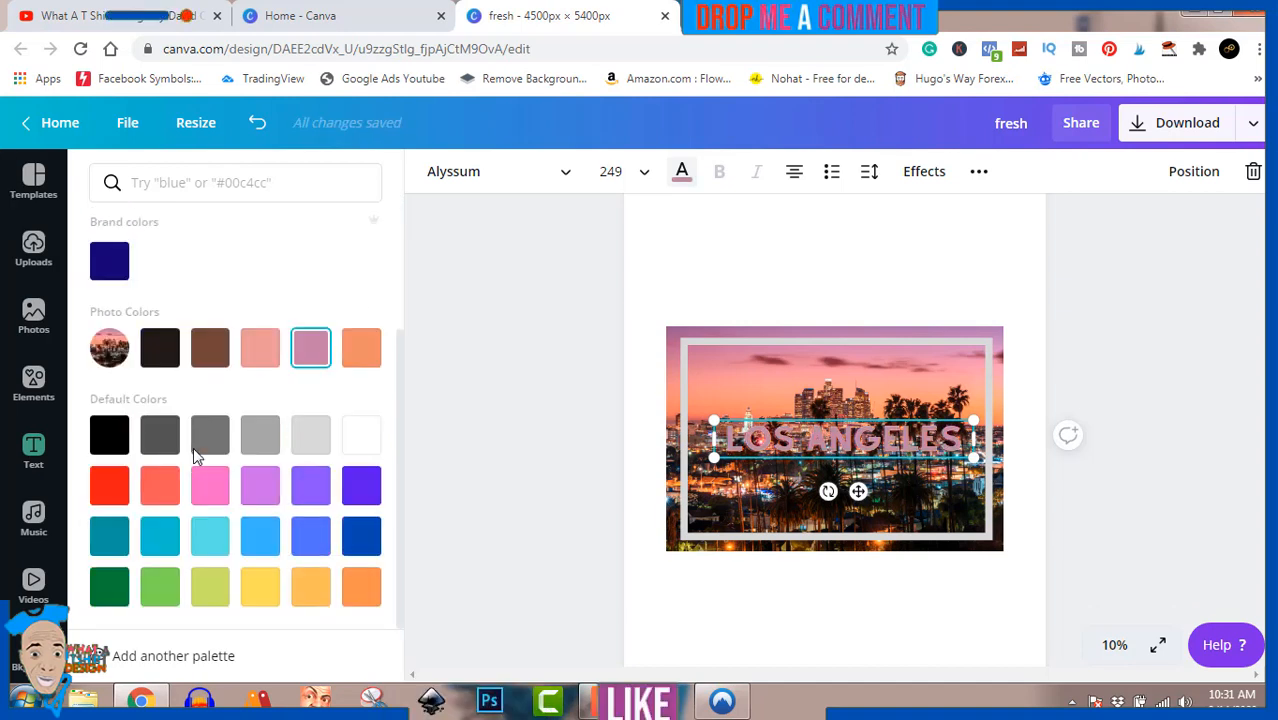
click(258, 540)
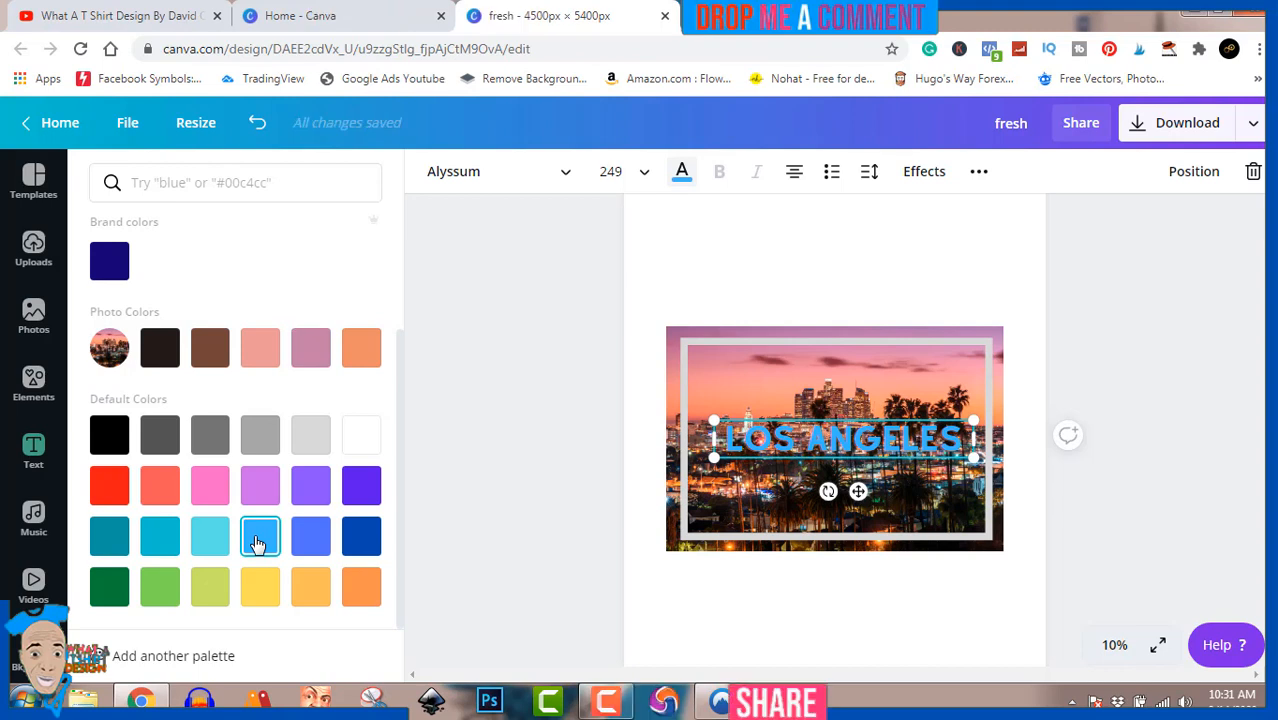
click(366, 538)
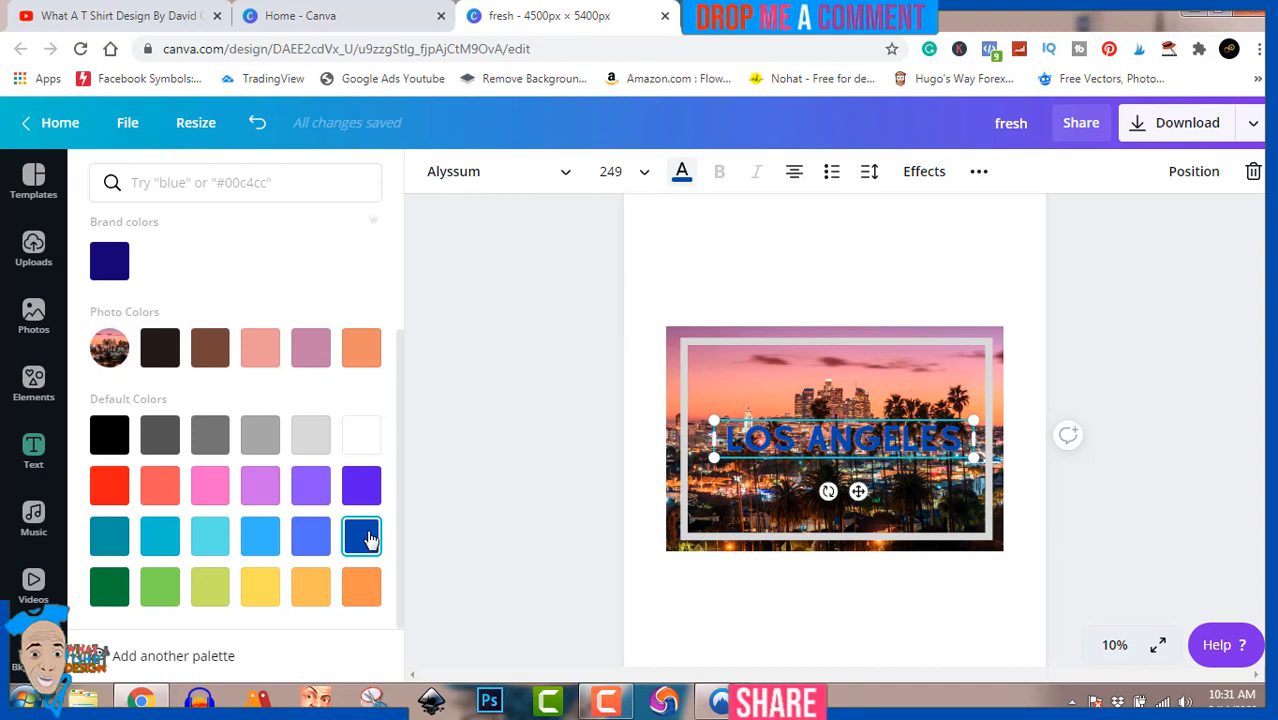
click(358, 443)
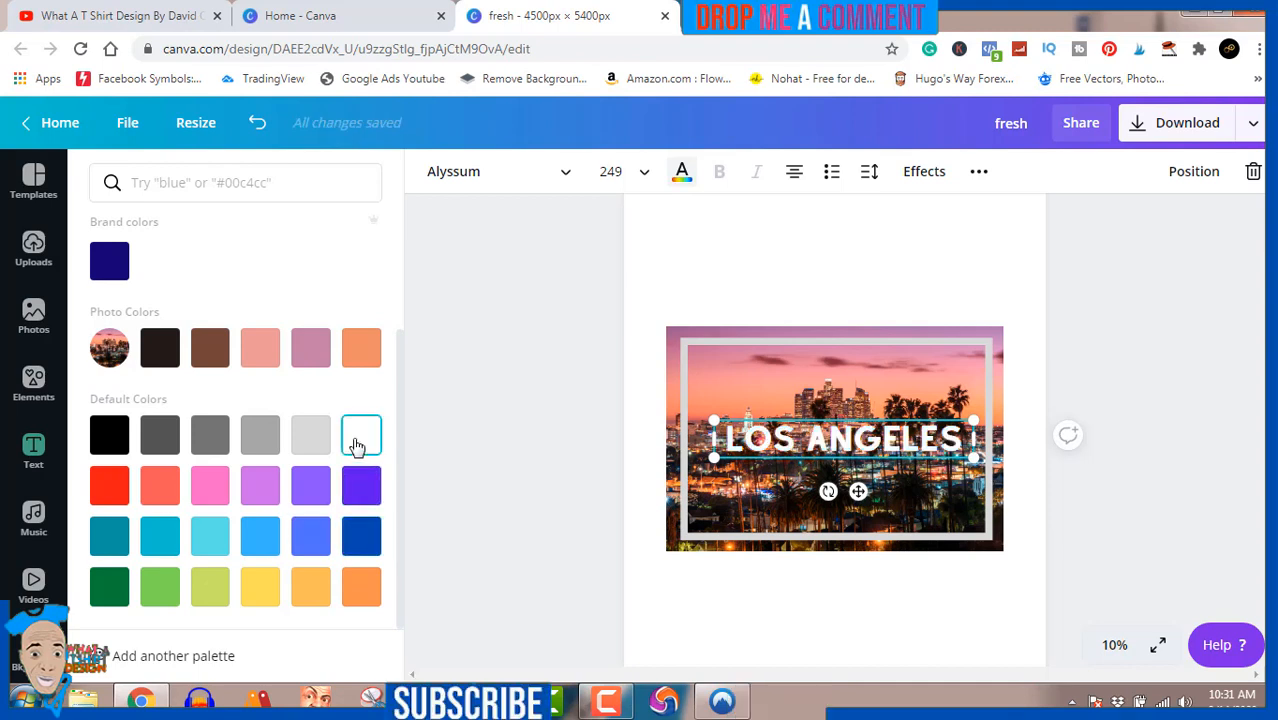
click(504, 420)
click(587, 481)
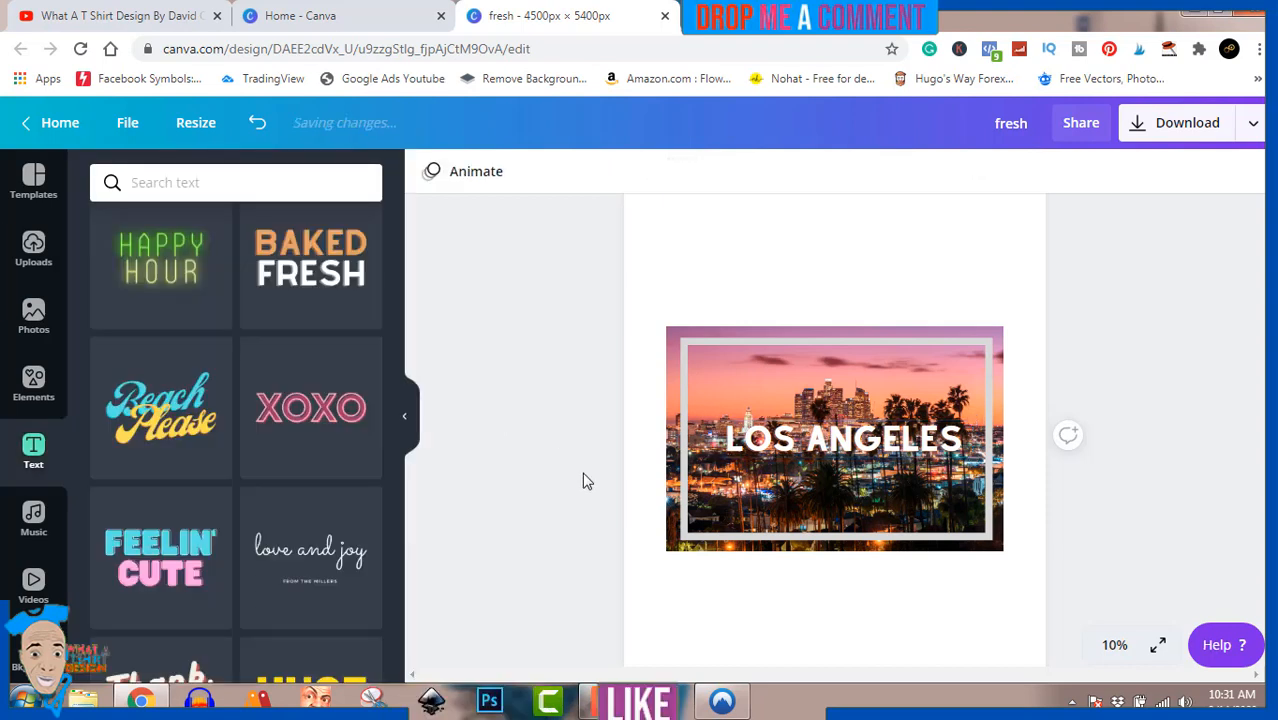
- Enlarge the white LOS ANGELES text to font size 277 so it nearly spans the inside of the frame
click(916, 440)
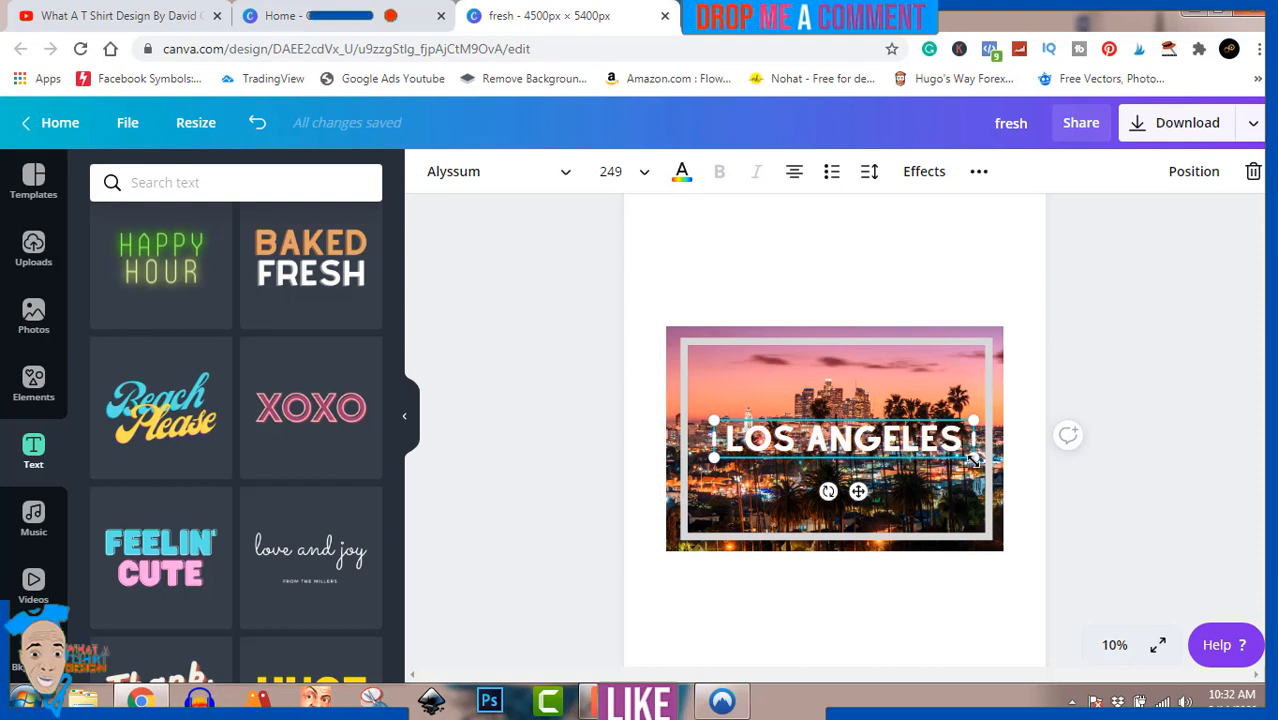
drag(973, 457, 930, 443)
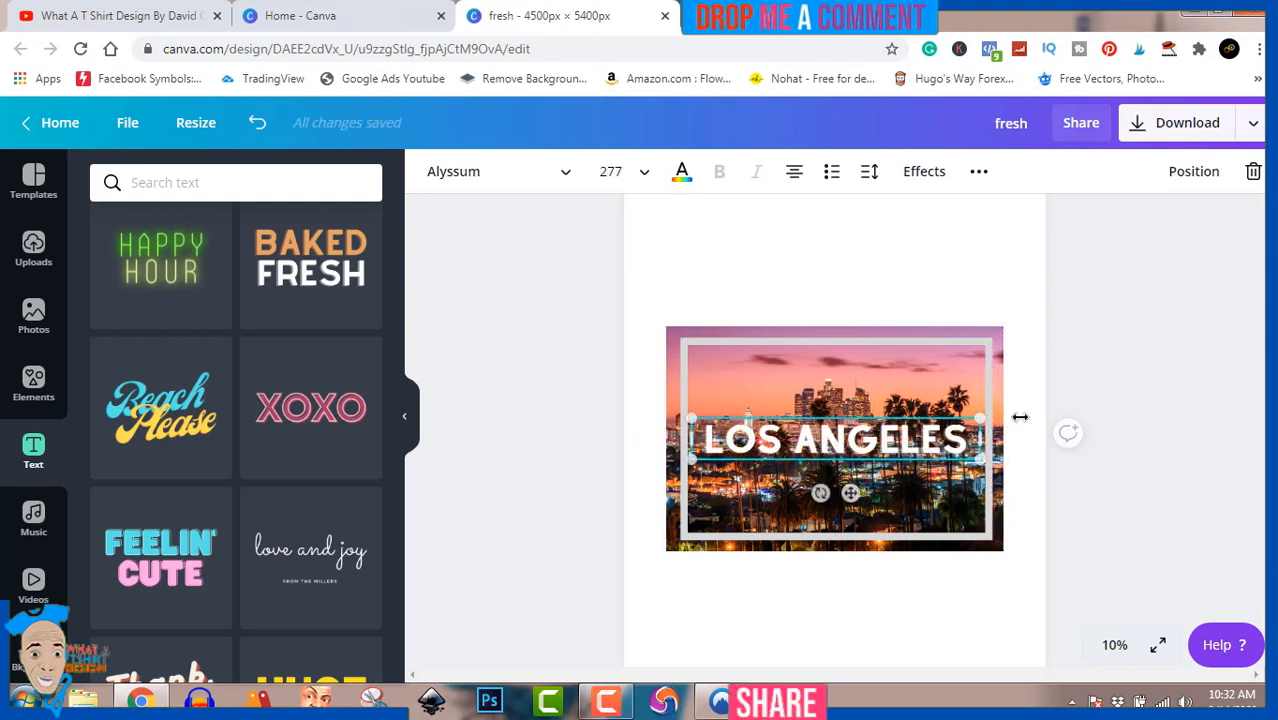
click(1140, 421)
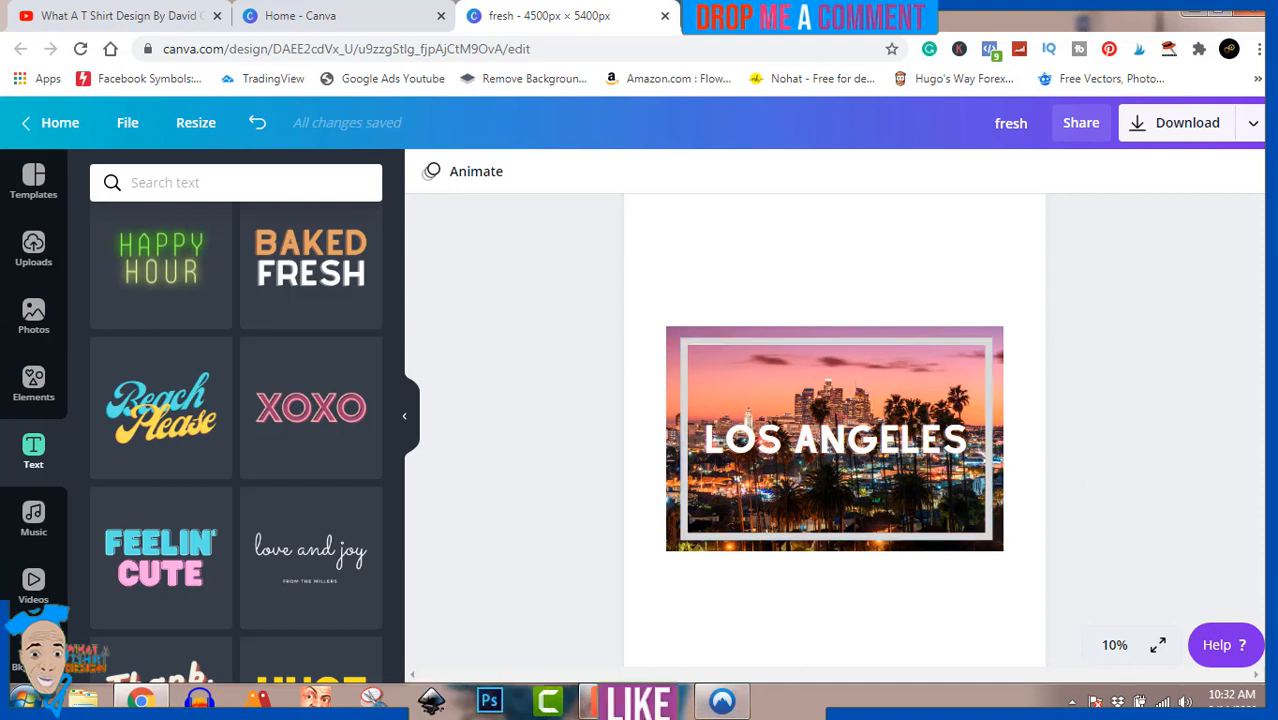
click(638, 701)
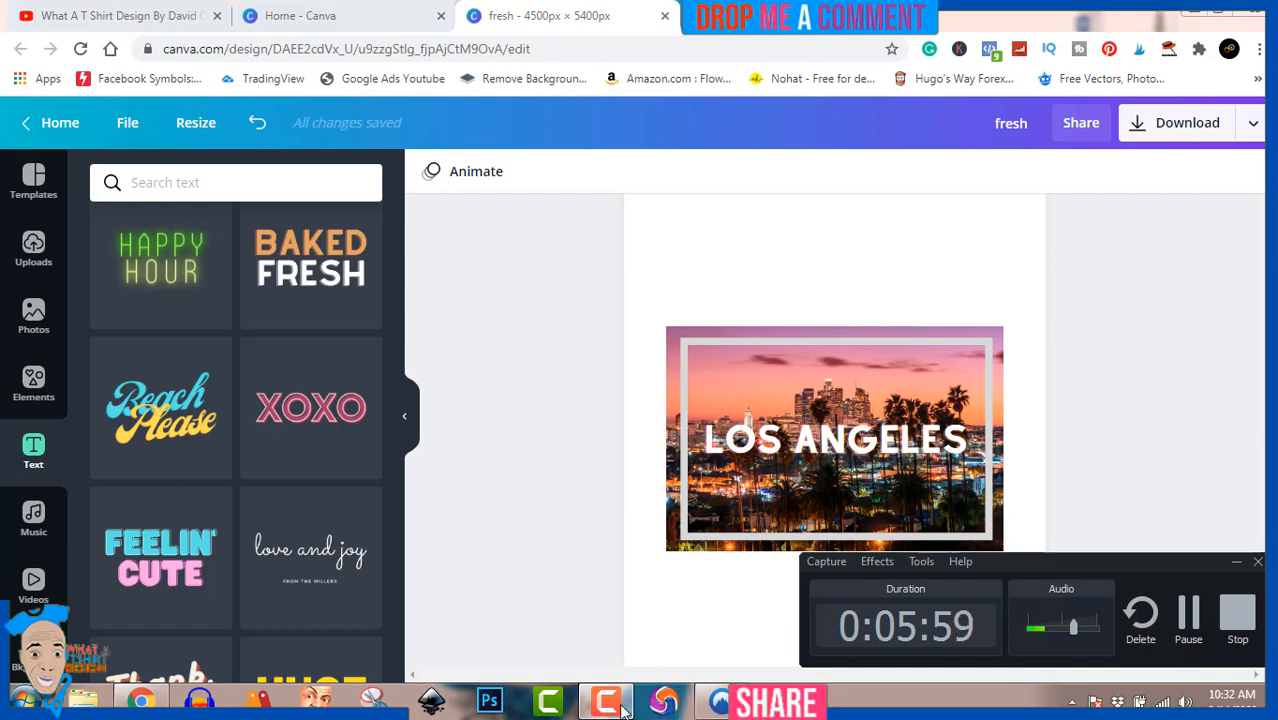
mouse_move(615, 707)
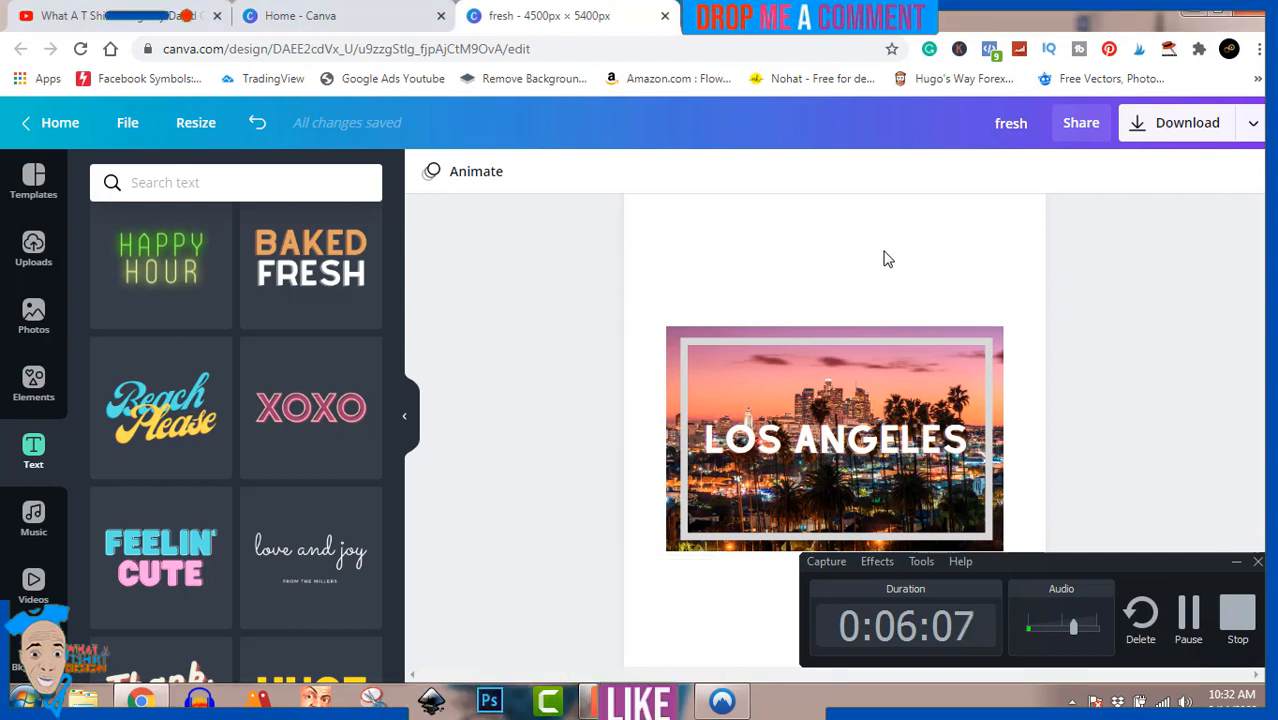
- Search the elements library for Los Angeles graphics in place of the shapes collection
click(34, 390)
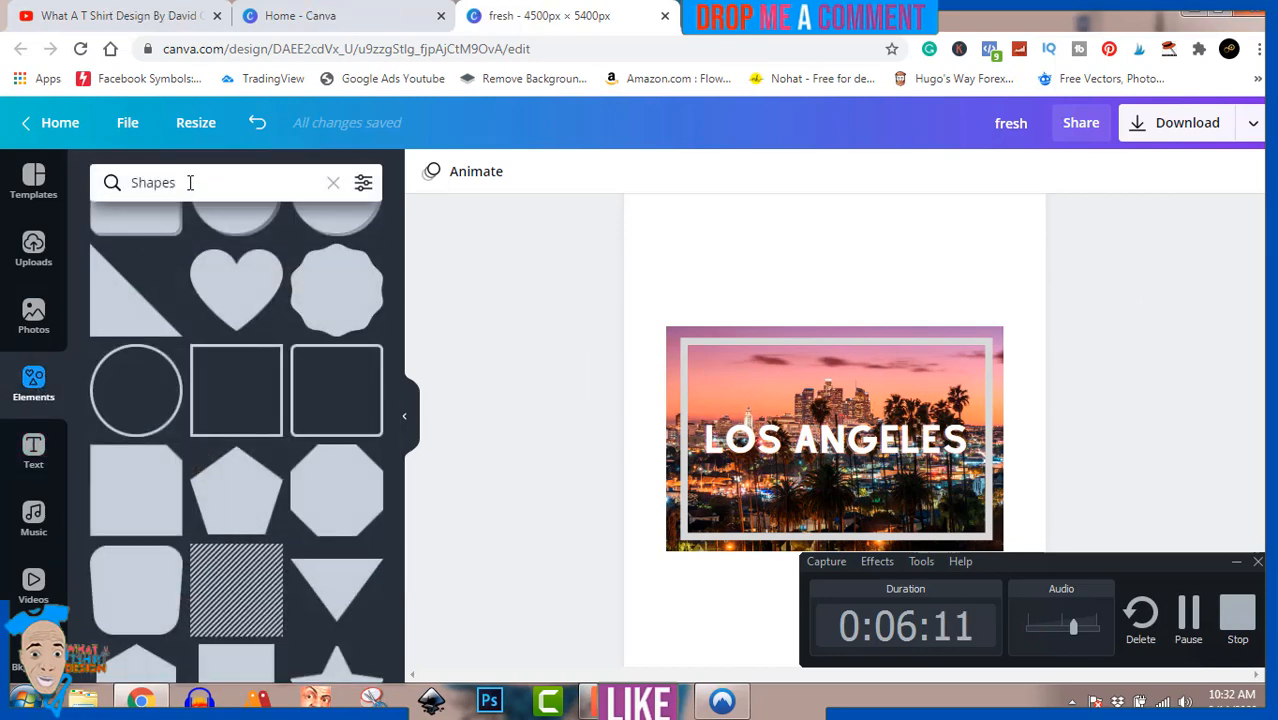
drag(190, 182, 143, 182)
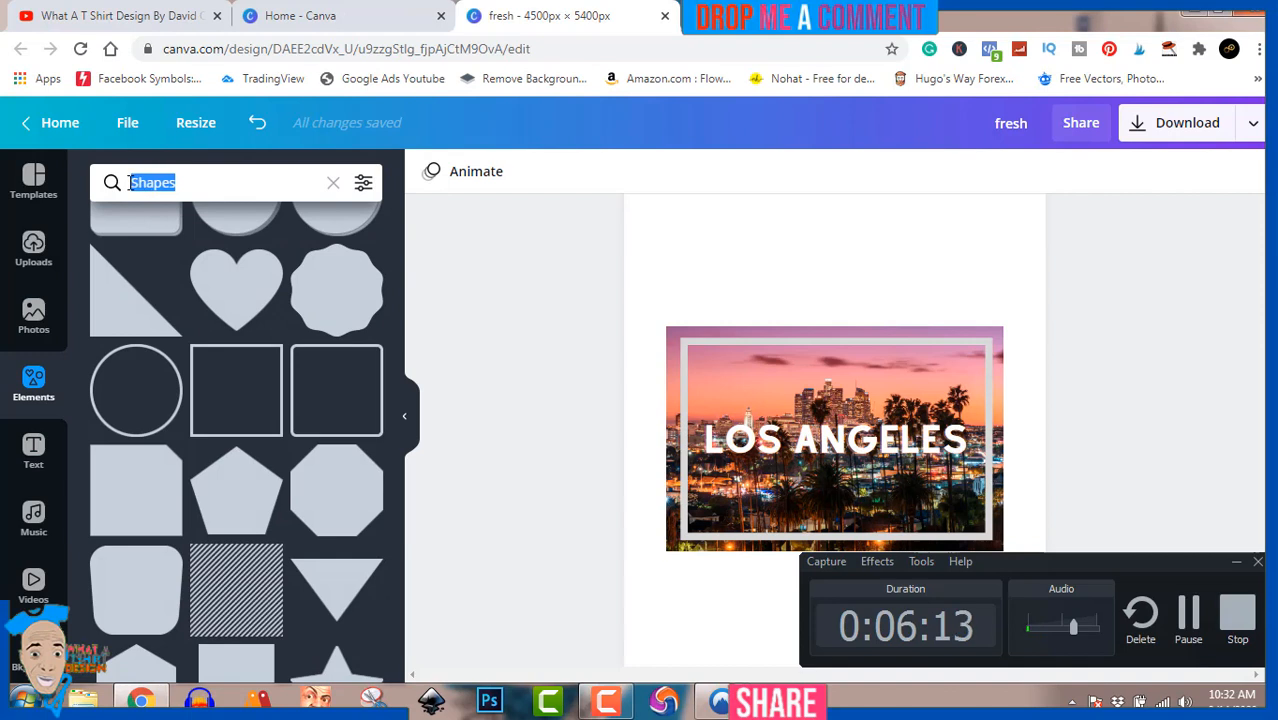
text(Los Angeles)
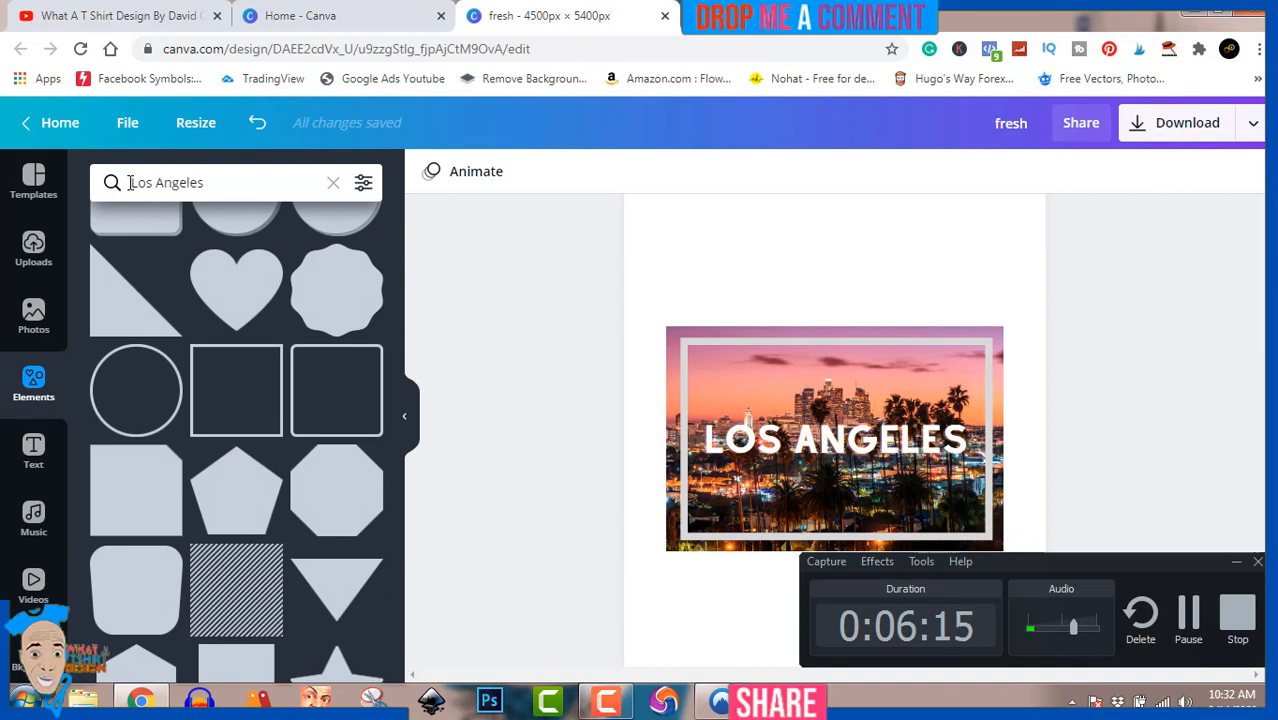
key(Return)
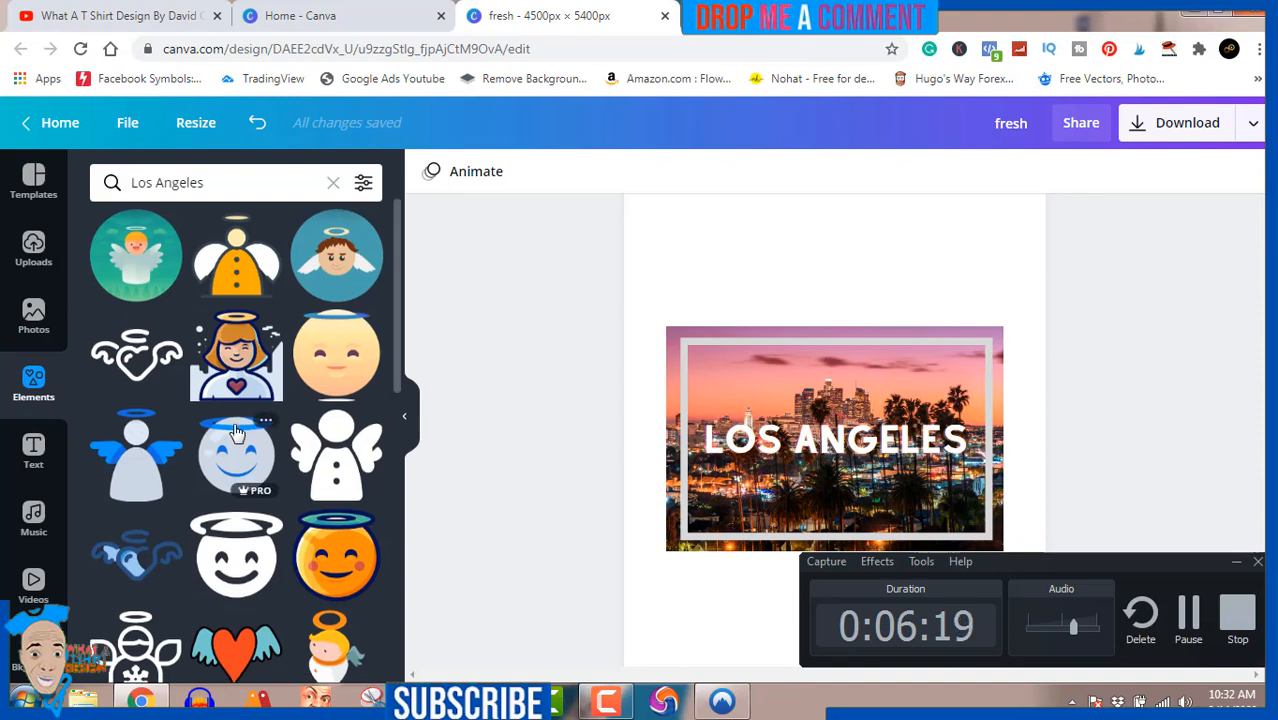
- Add the black palm tree sketch from the Los Angeles graphics and place it over the right side of the frame
scroll(236, 432, down, 4)
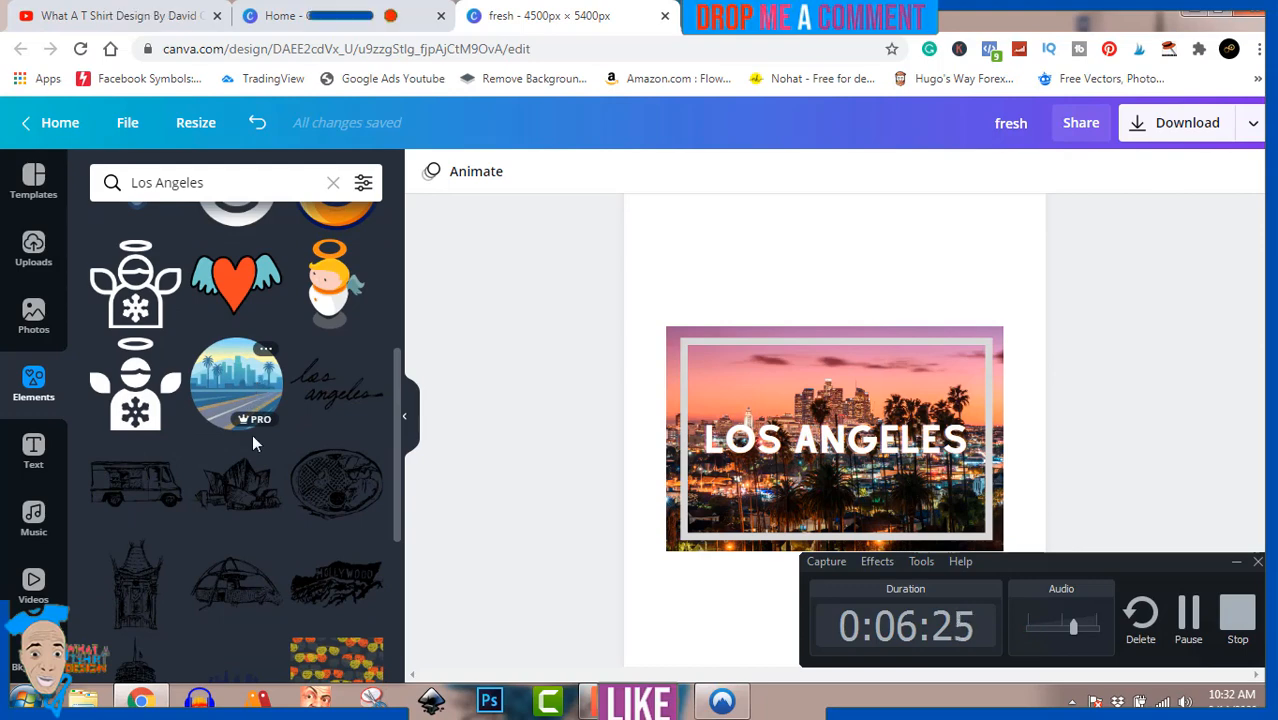
scroll(221, 583, down, 2)
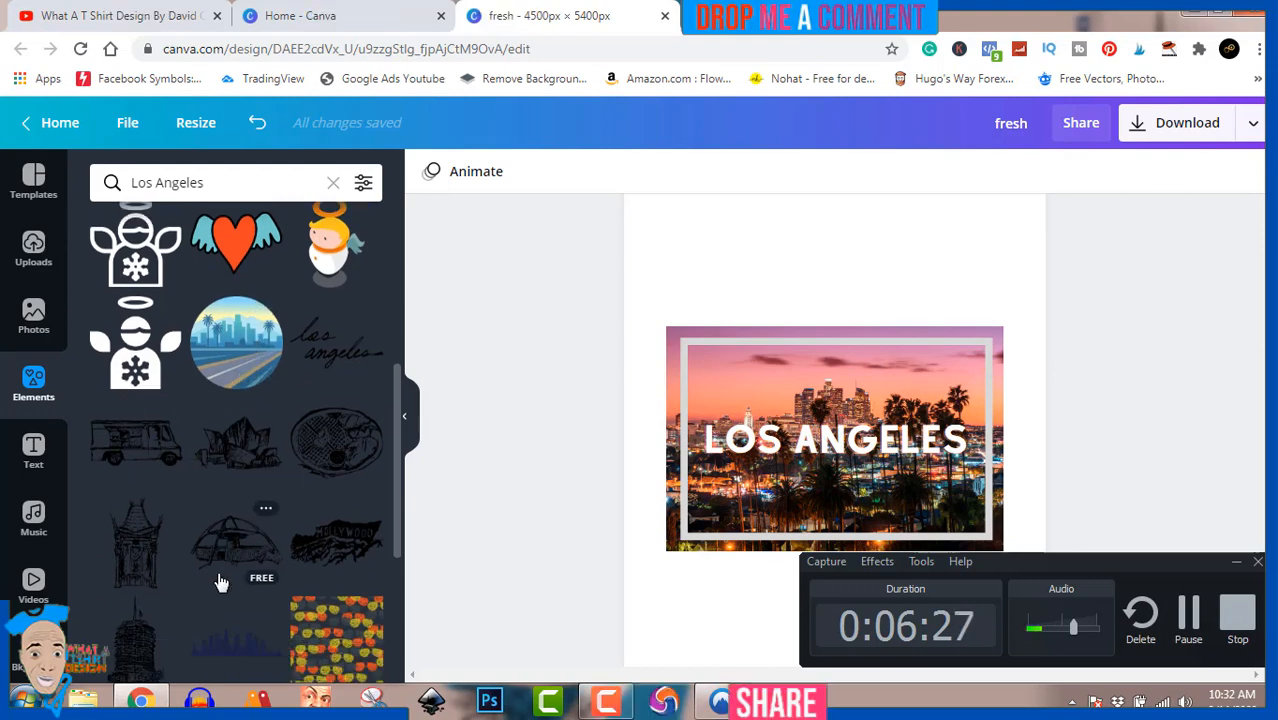
click(1237, 564)
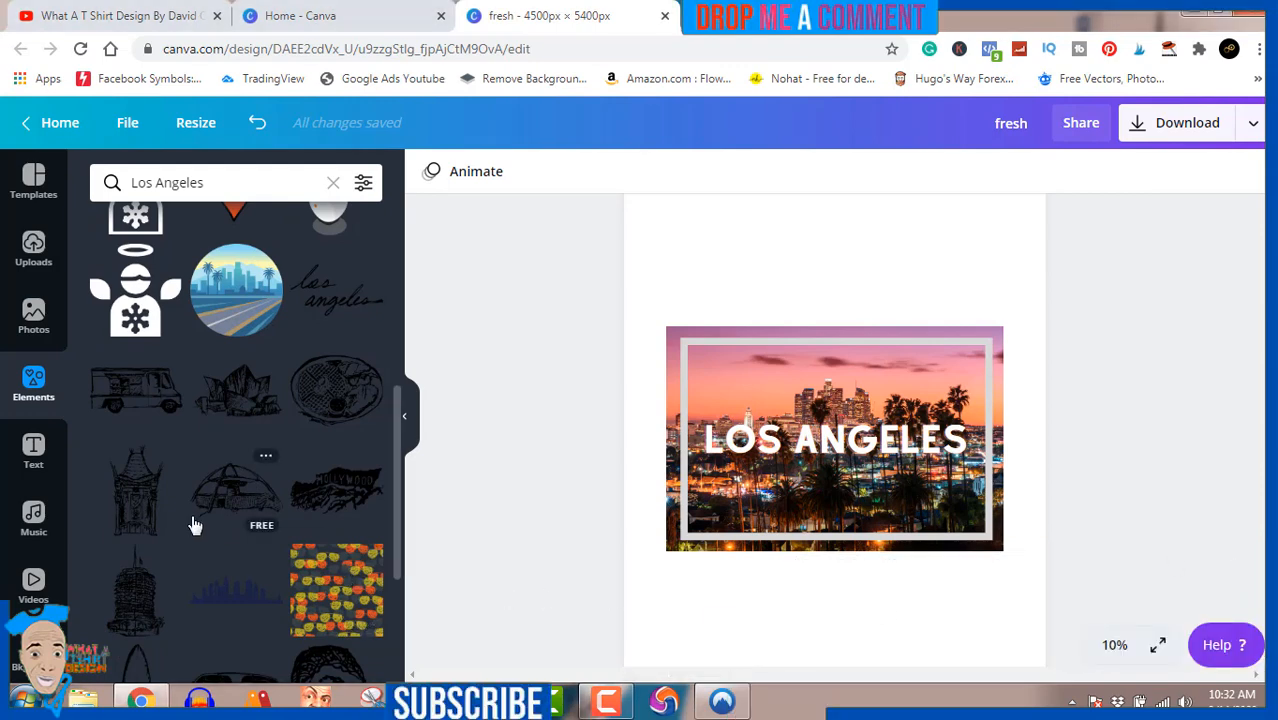
scroll(195, 525, down, 5)
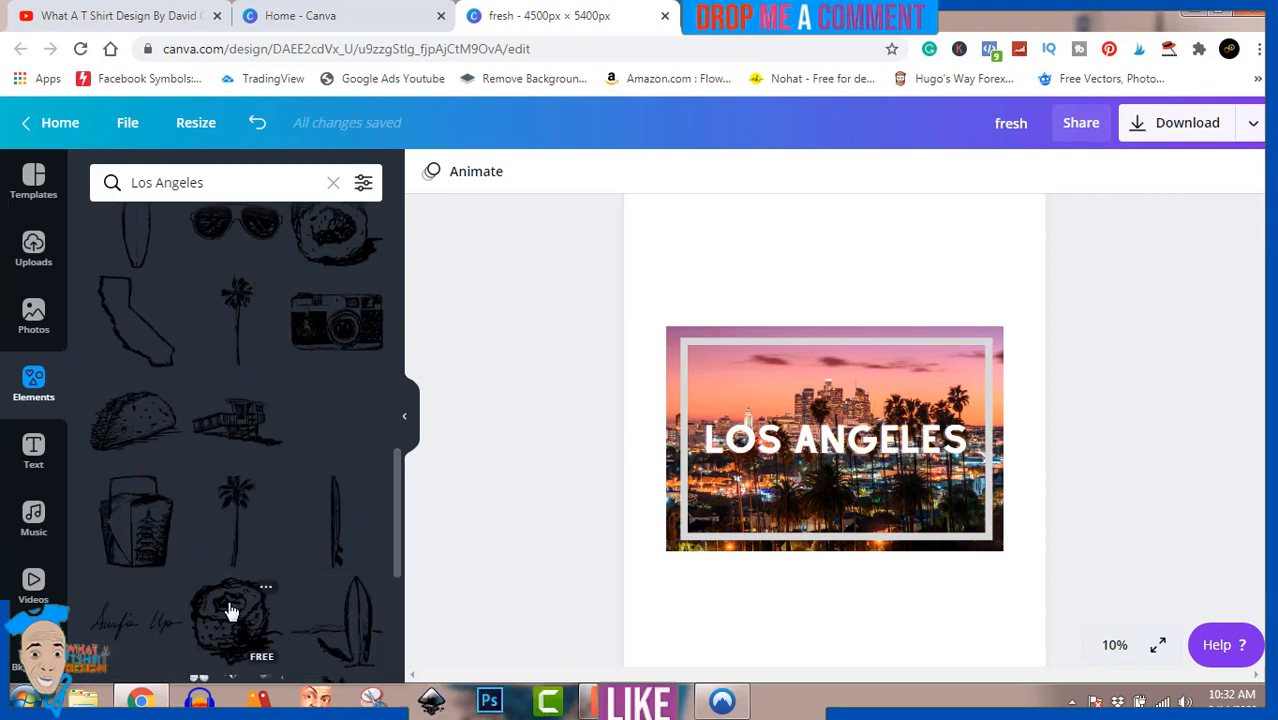
scroll(228, 607, down, 3)
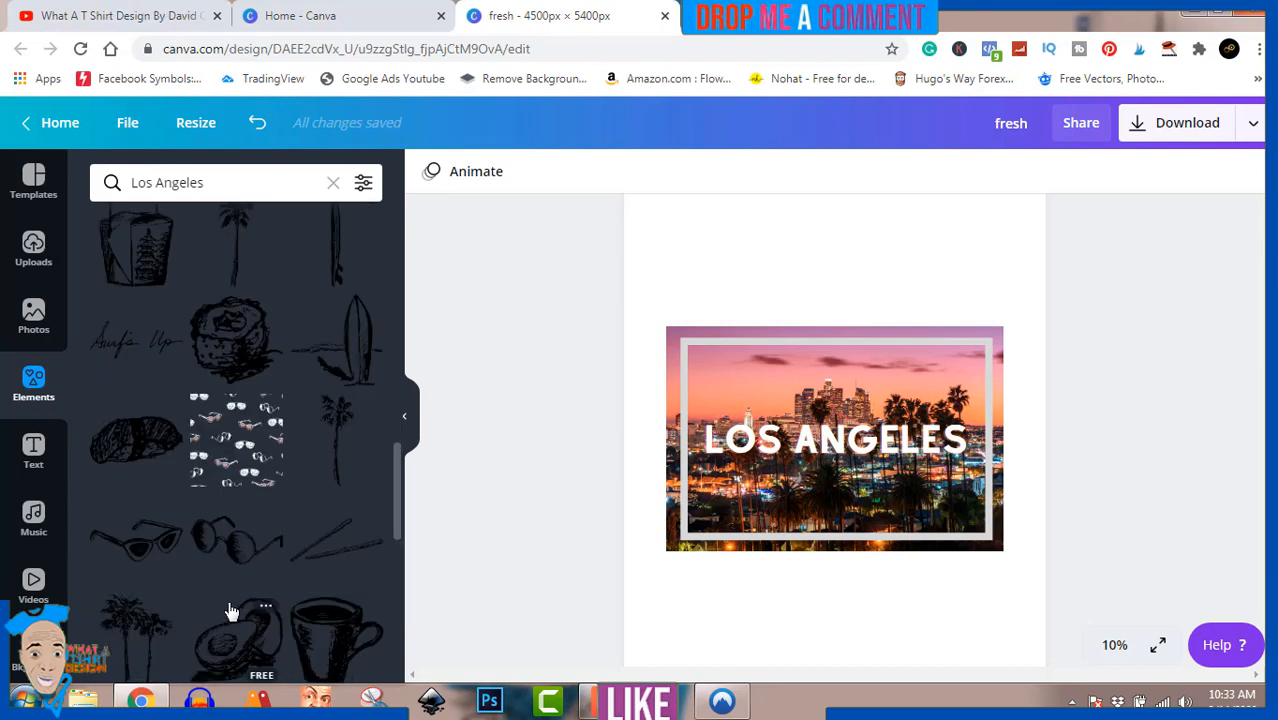
scroll(229, 611, up, 3)
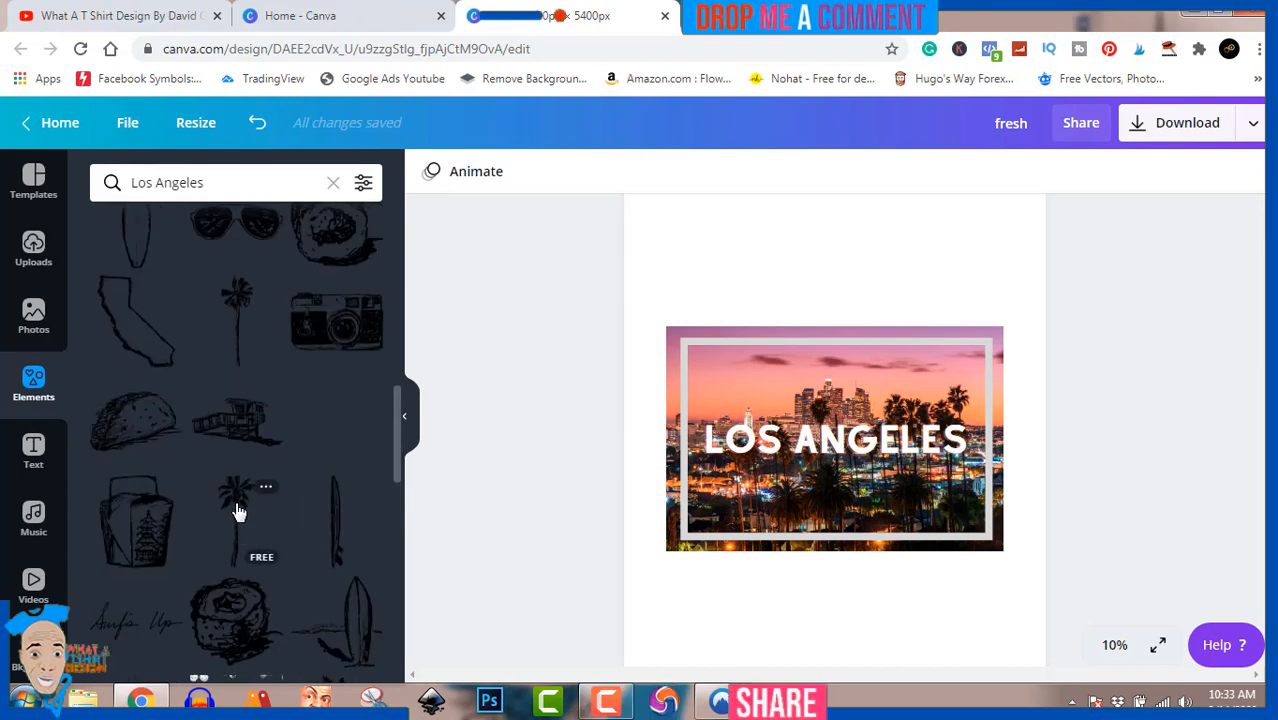
click(238, 513)
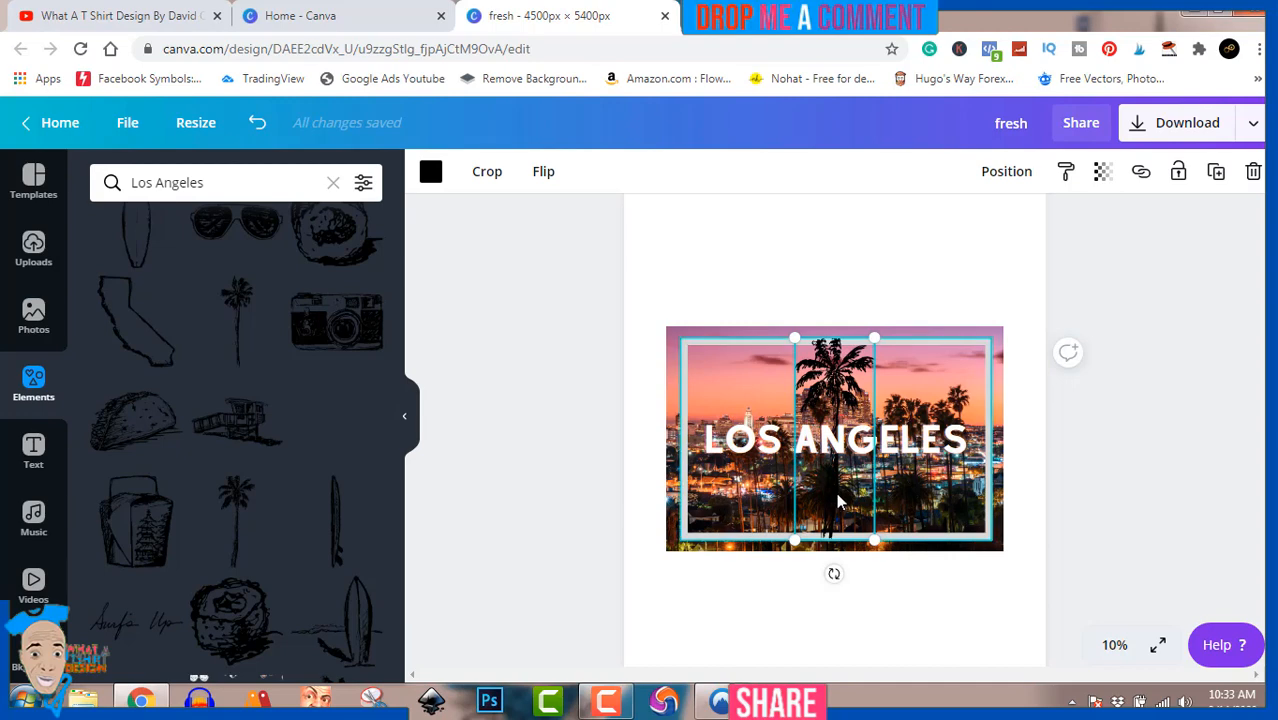
drag(835, 488, 978, 480)
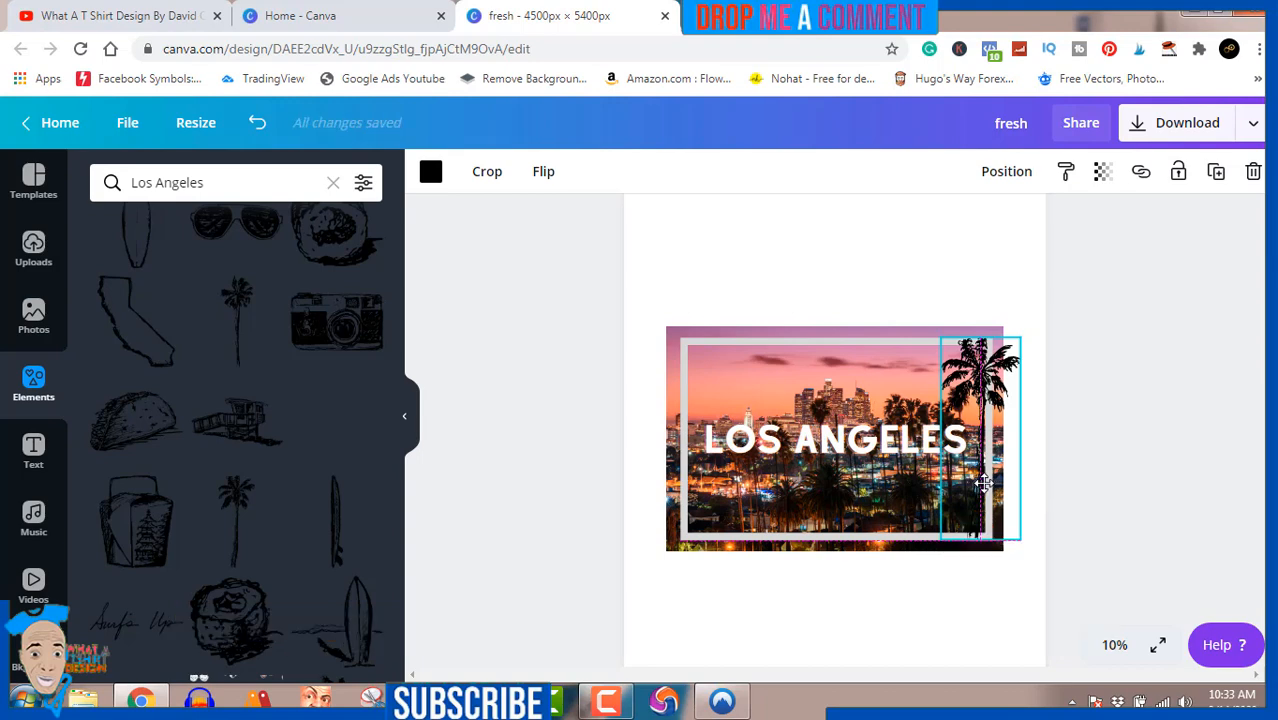
click(981, 483)
click(1170, 452)
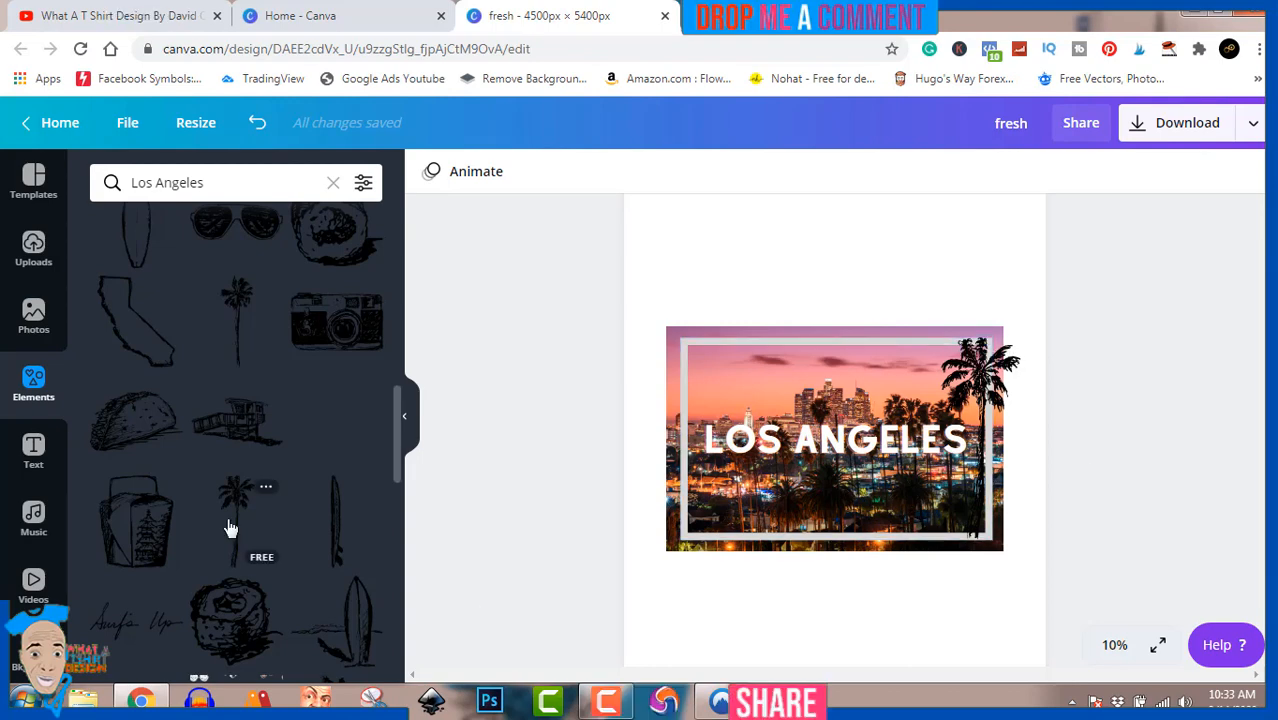
- Add the blonde angel in a blue dress from the graphics, shrink it and place it over the photo's lower-left corner
scroll(229, 528, down, 10)
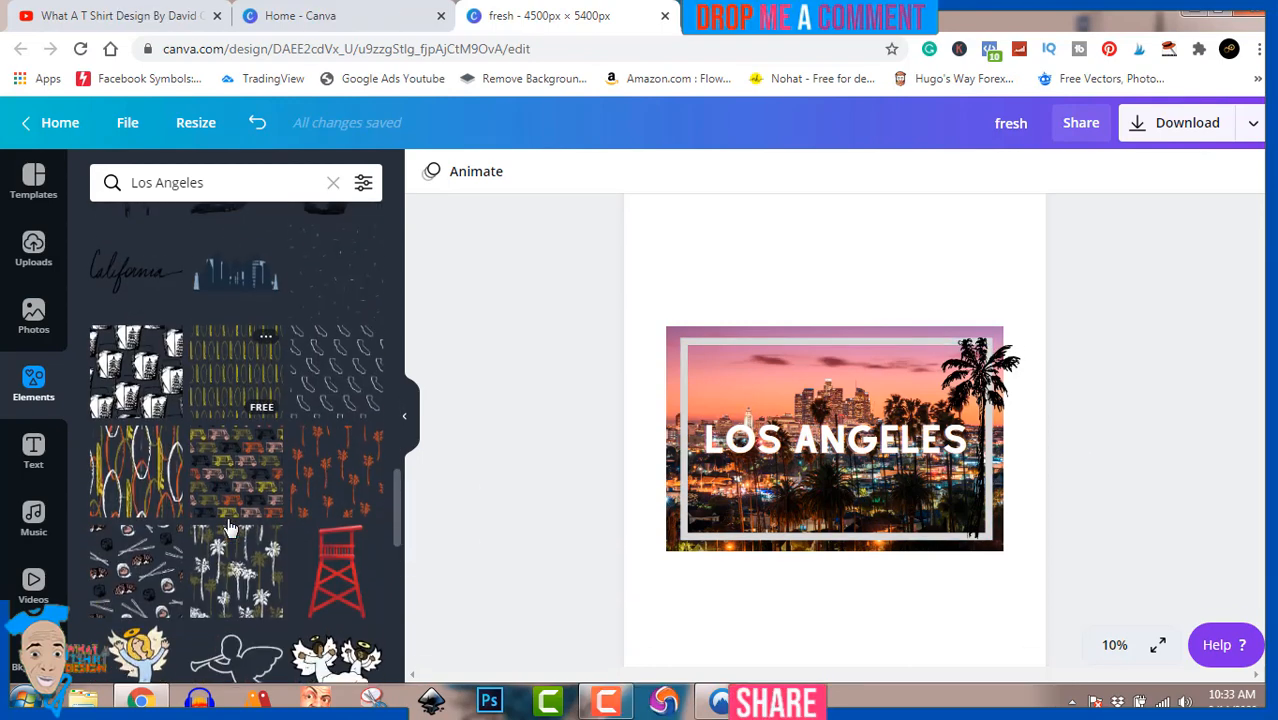
scroll(229, 528, up, 3)
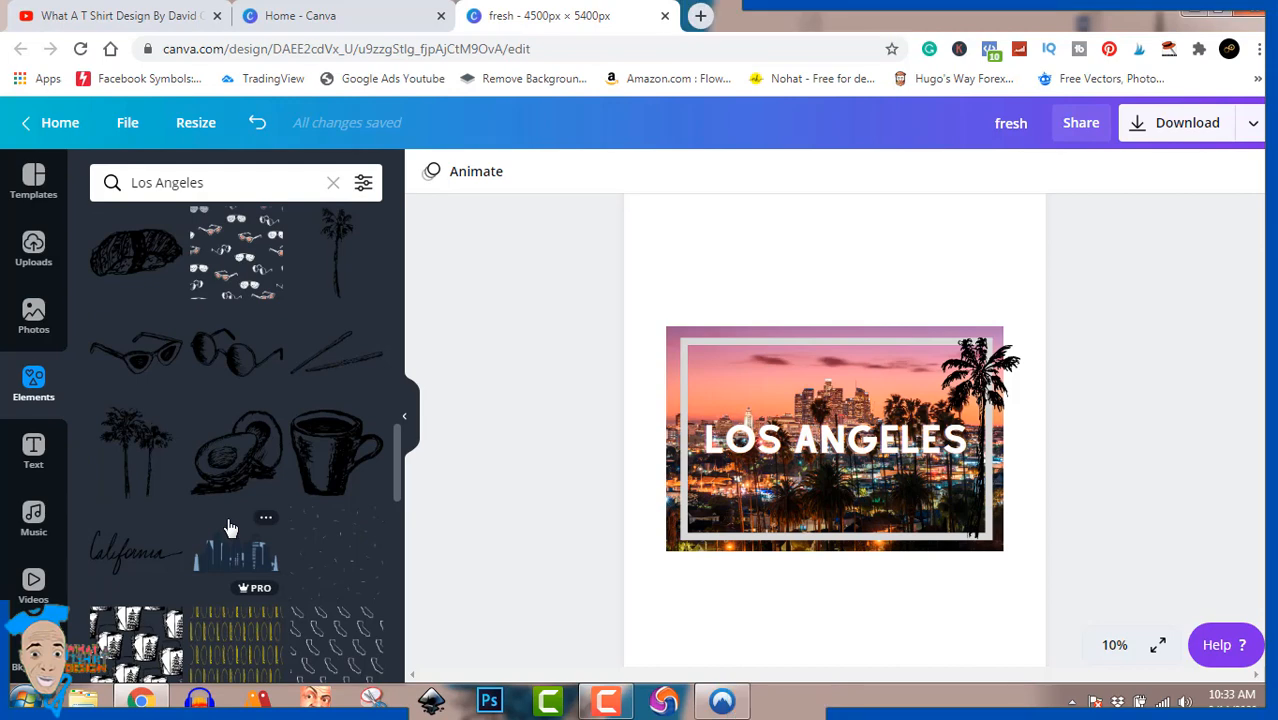
scroll(229, 528, down, 4)
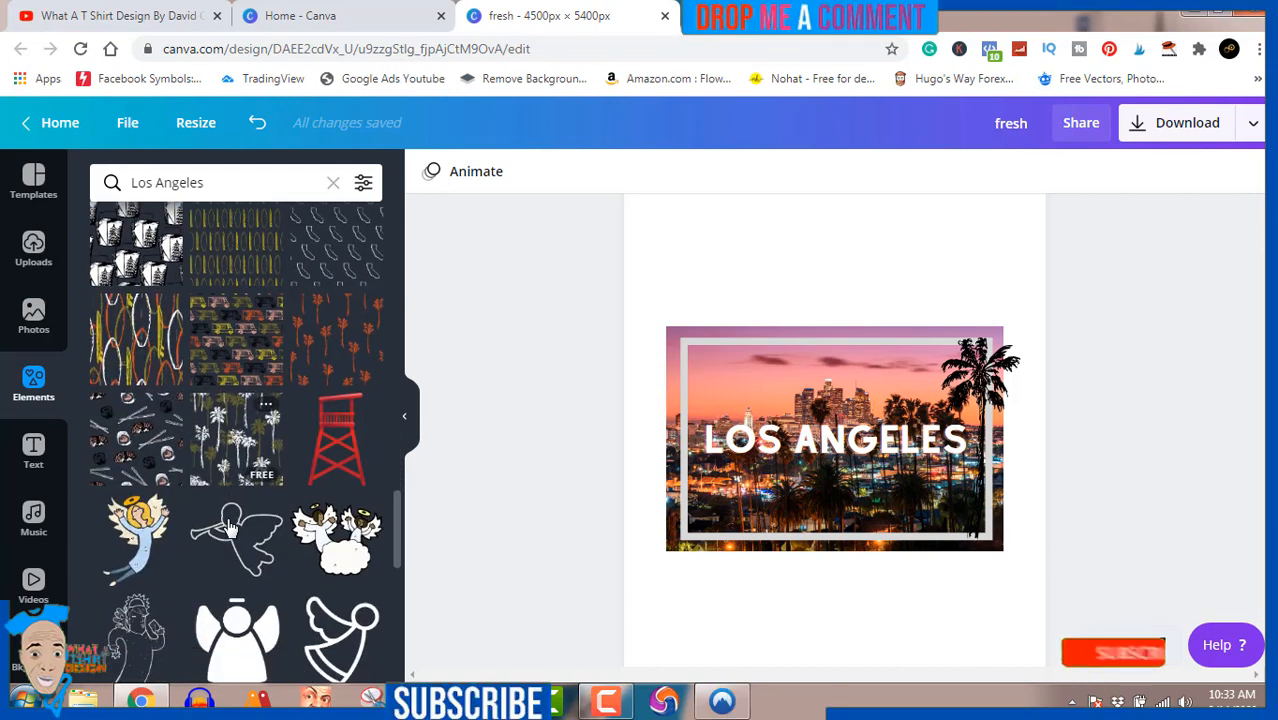
scroll(229, 528, down, 2)
scroll(185, 438, up, 2)
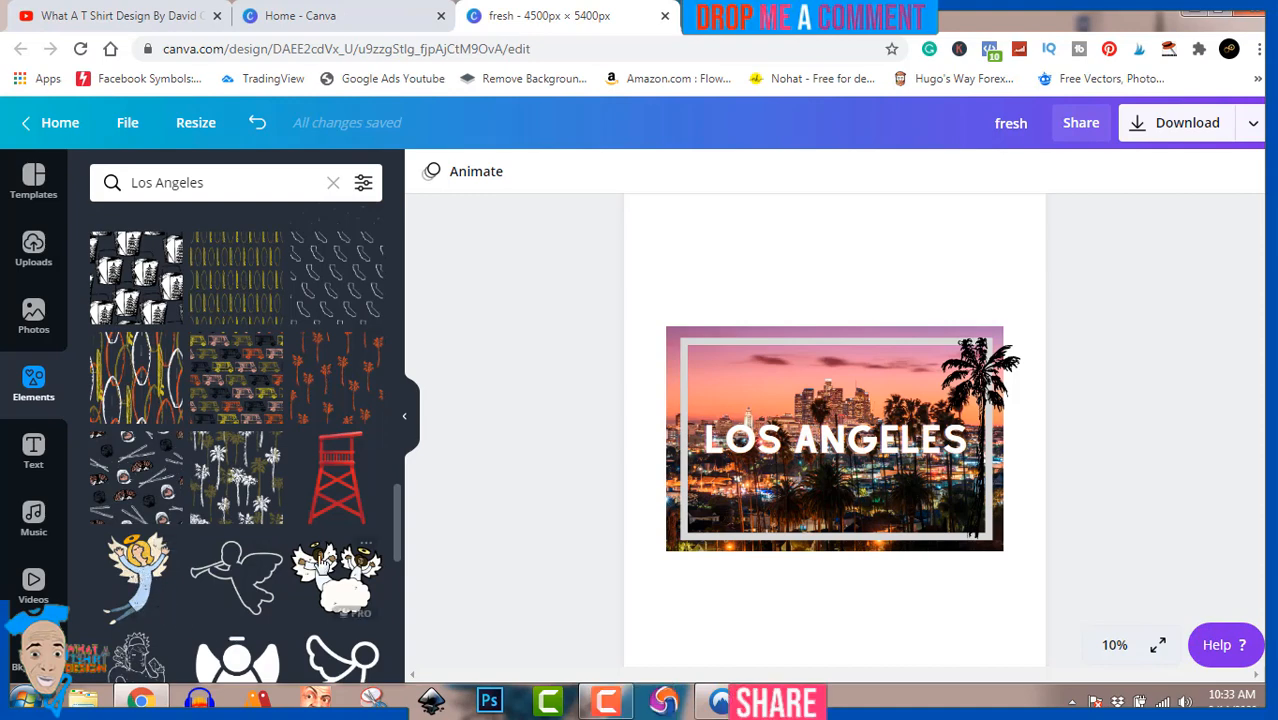
click(138, 580)
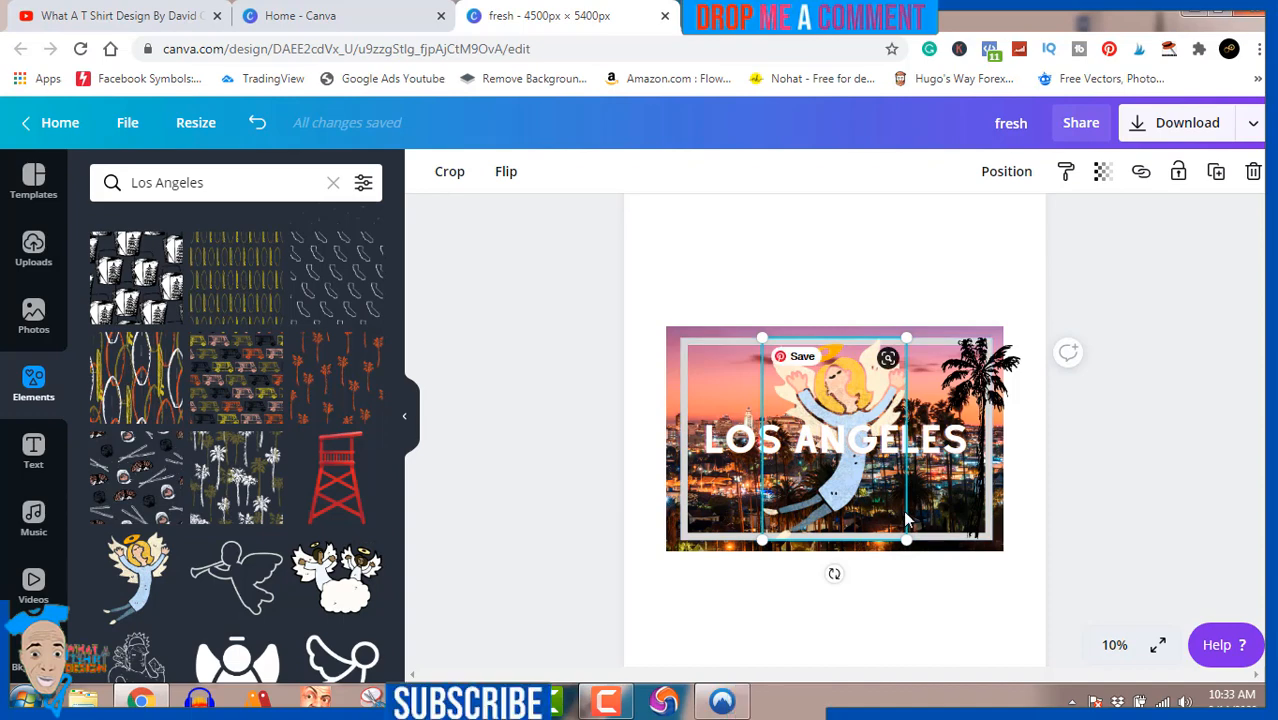
drag(906, 540, 819, 446)
drag(808, 372, 708, 472)
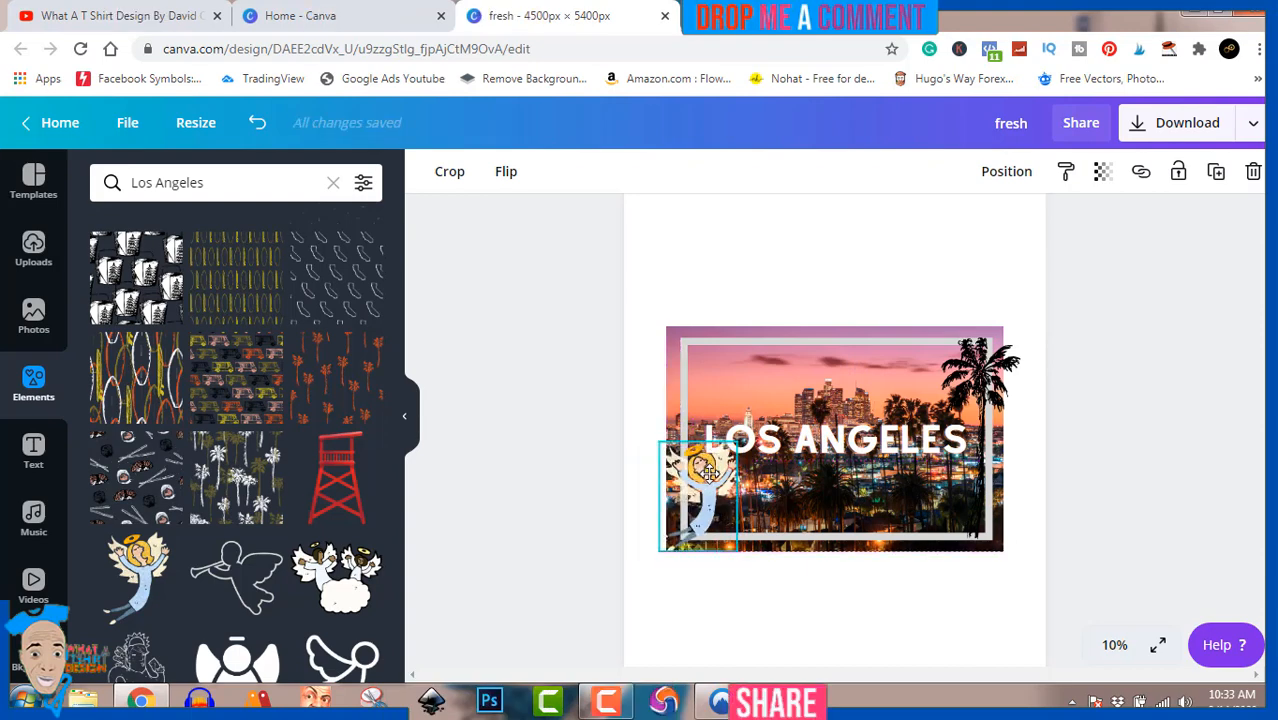
click(1170, 290)
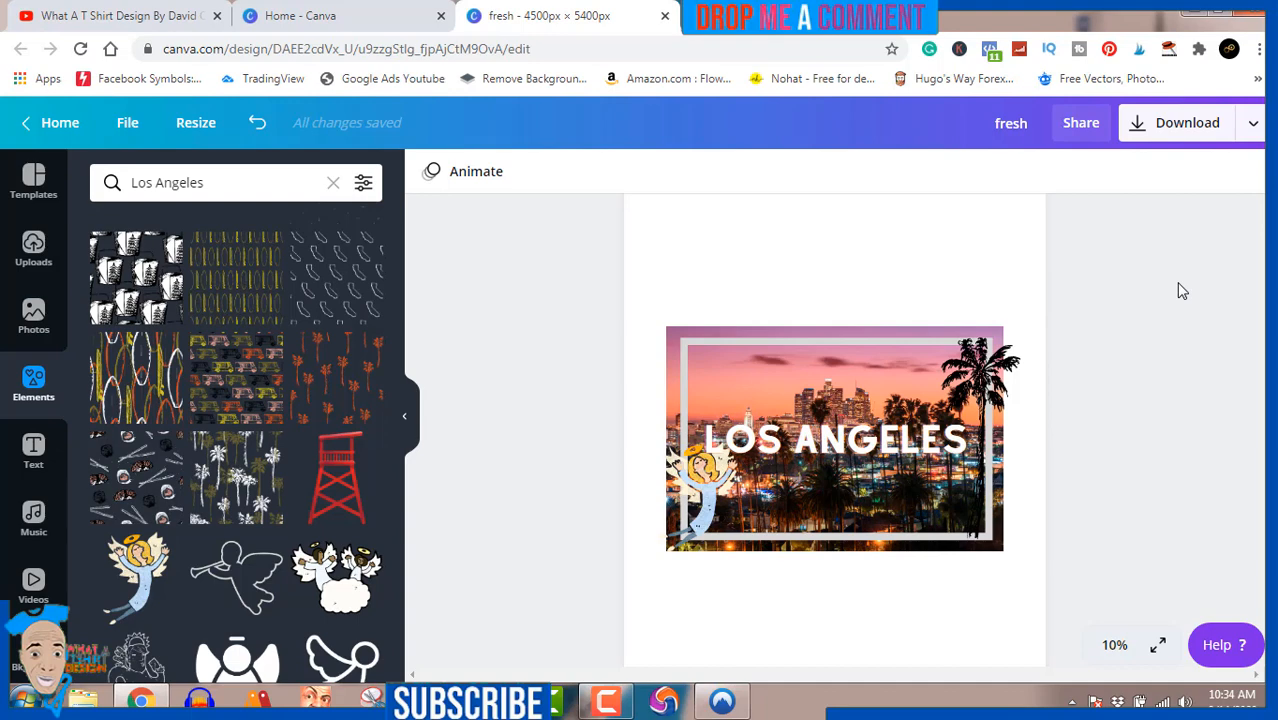
- Download the design as a 4500 x 5400 px PNG with a transparent background
click(1196, 124)
click(995, 361)
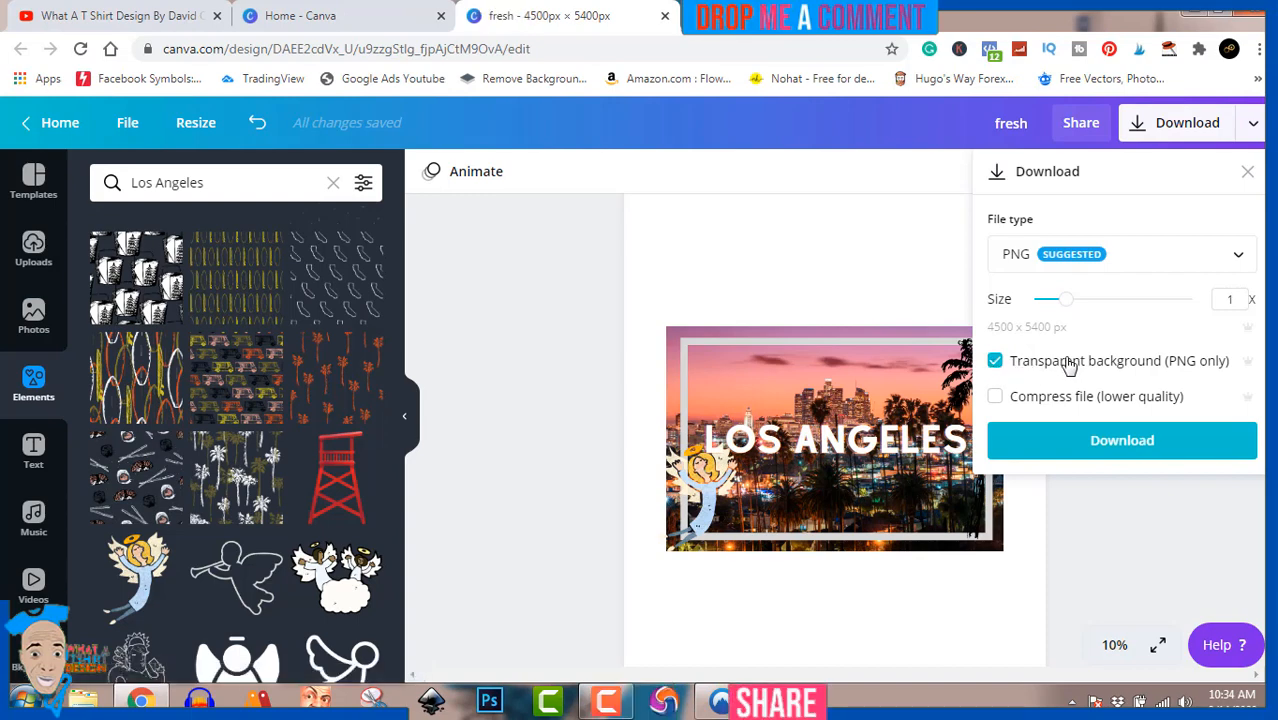
click(1108, 440)
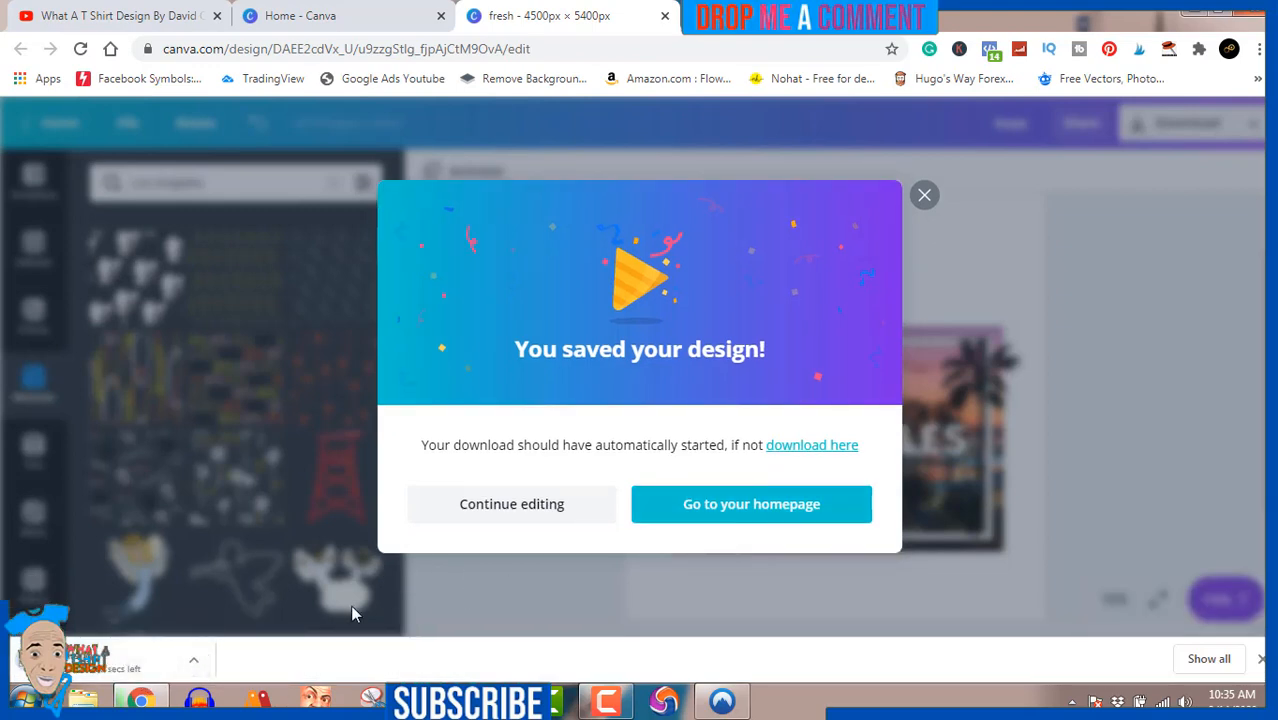
click(605, 701)
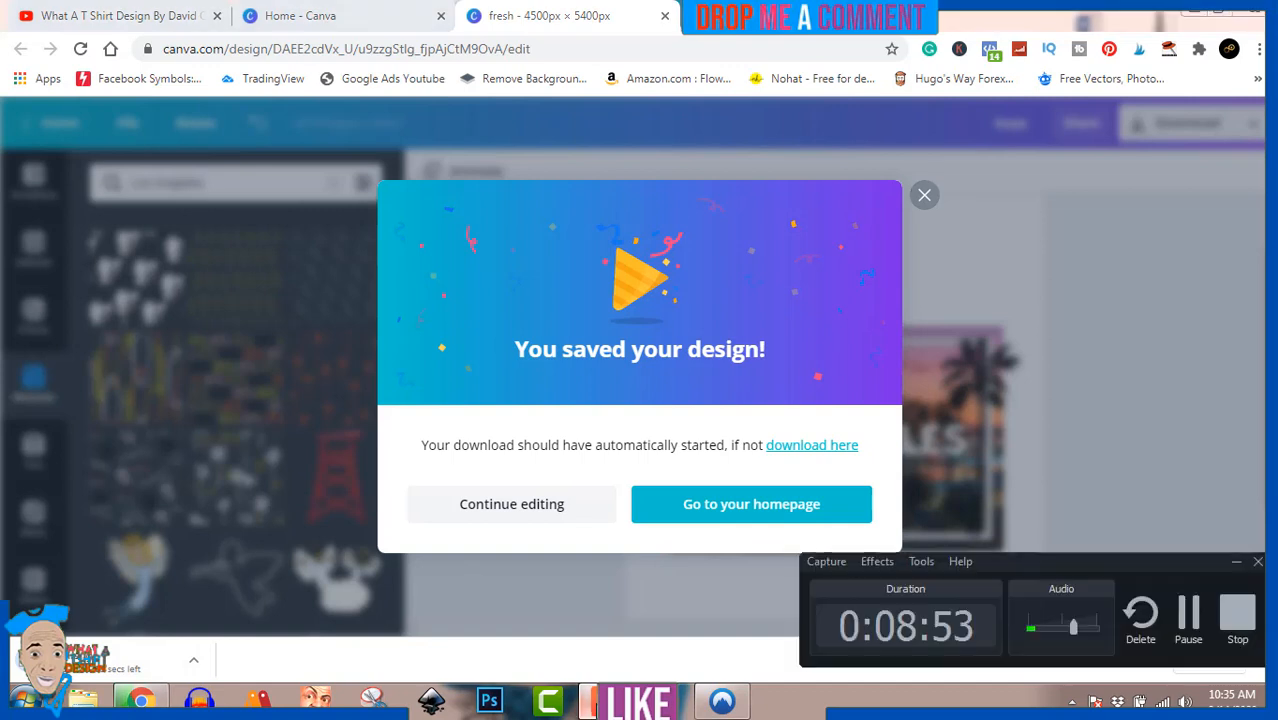
click(605, 701)
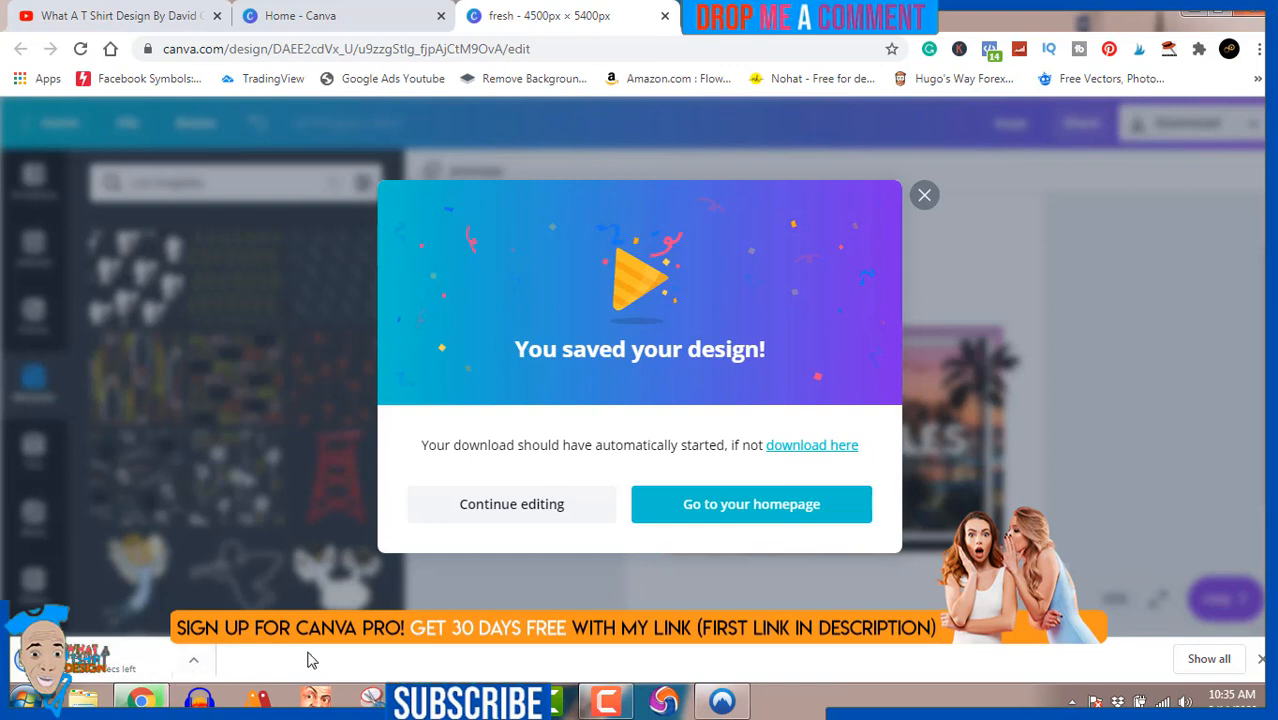
- Show the downloaded file in its folder and open the fresh PNG in the image viewer
click(194, 661)
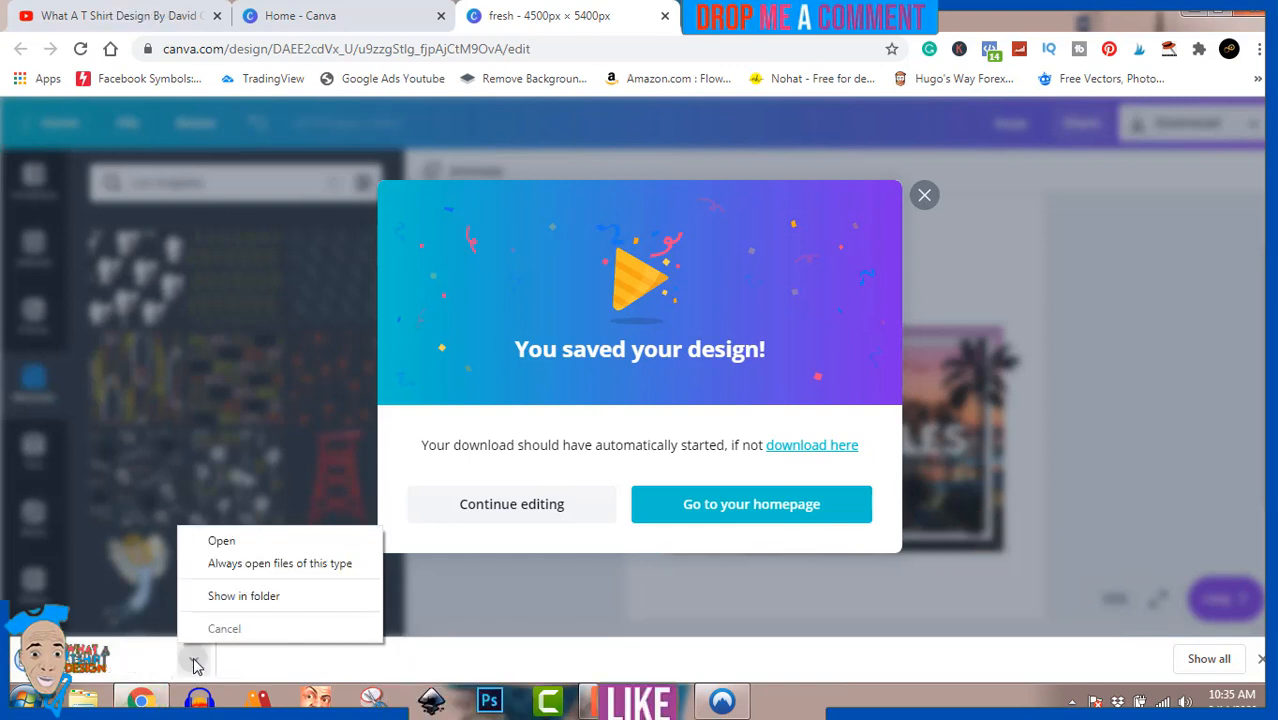
click(262, 596)
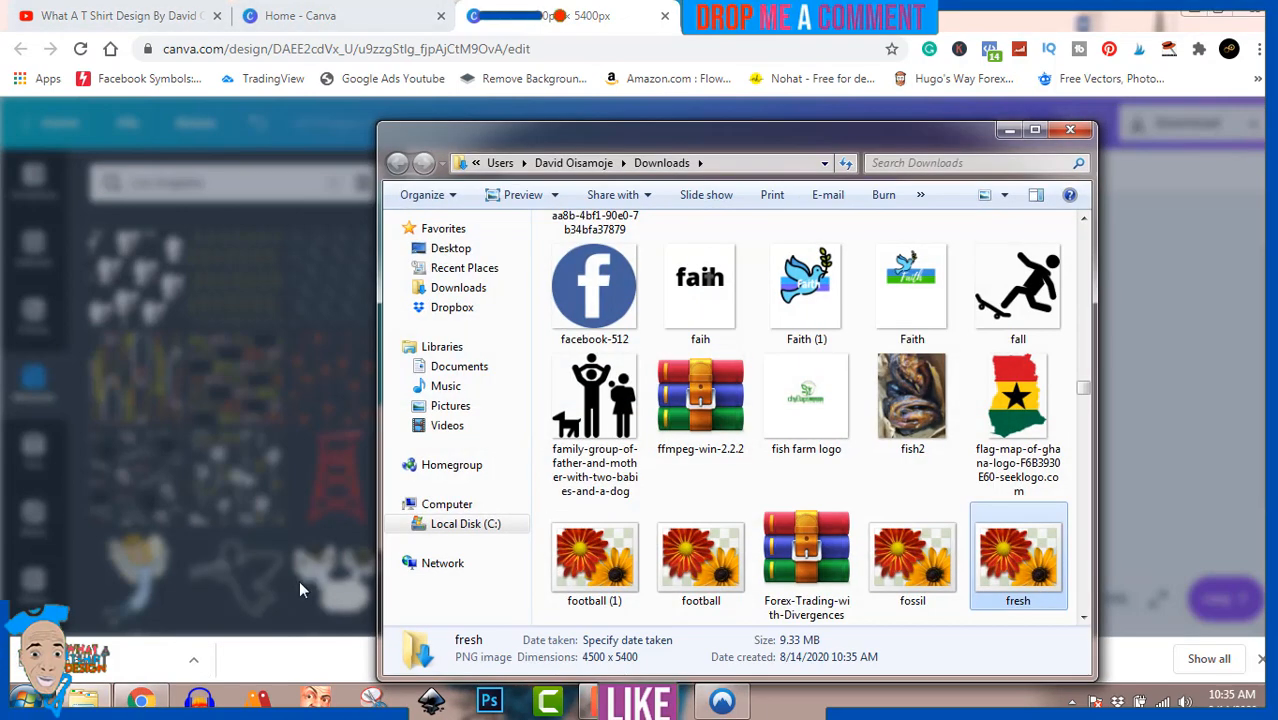
double_click(1020, 557)
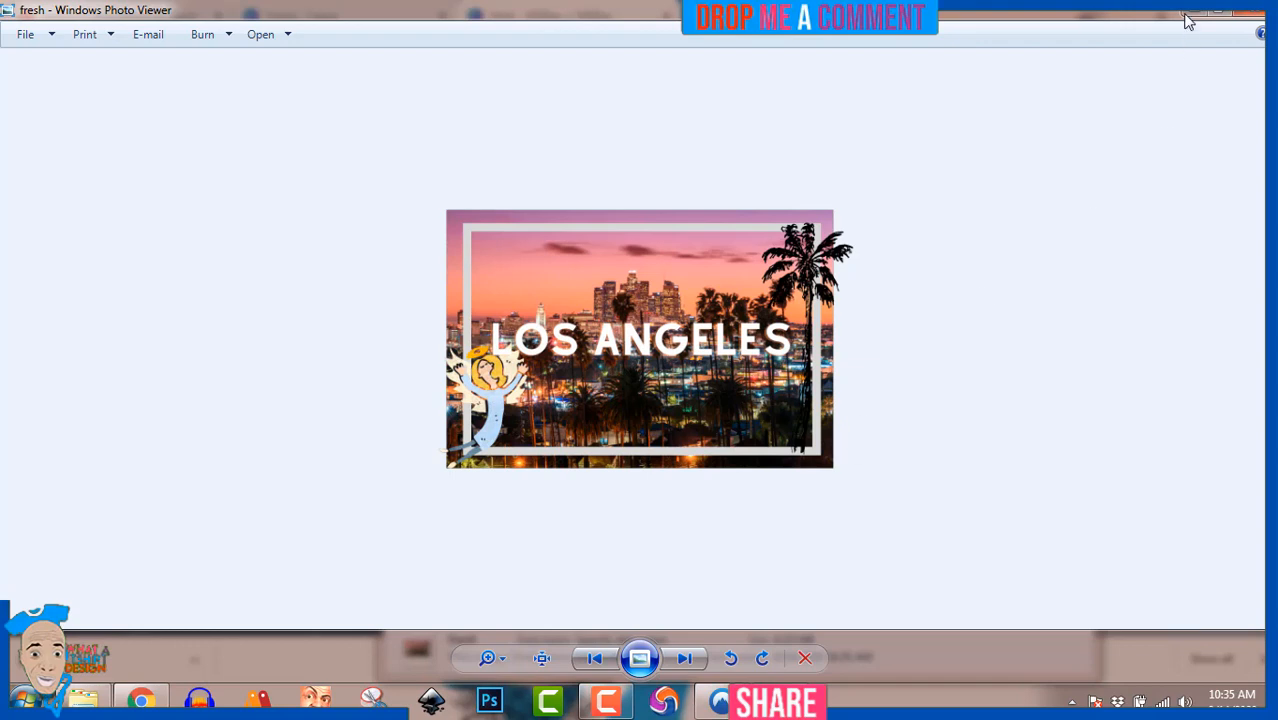
click(628, 706)
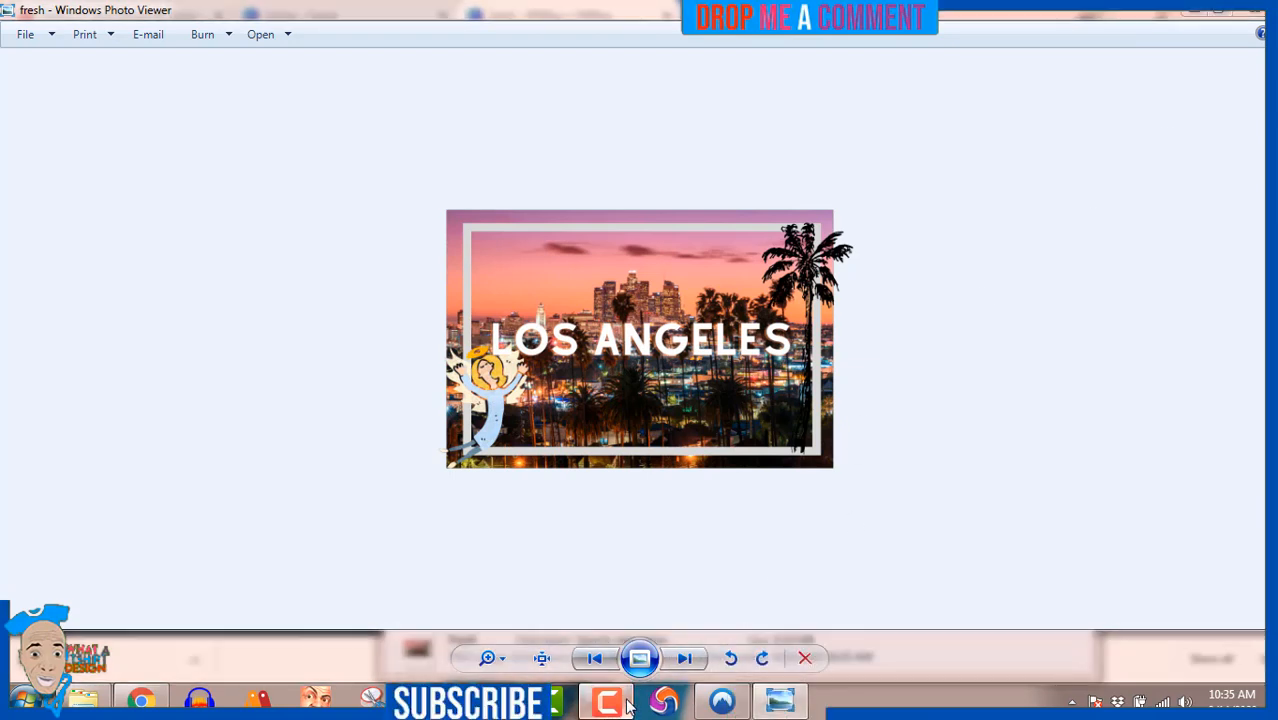
click(628, 706)
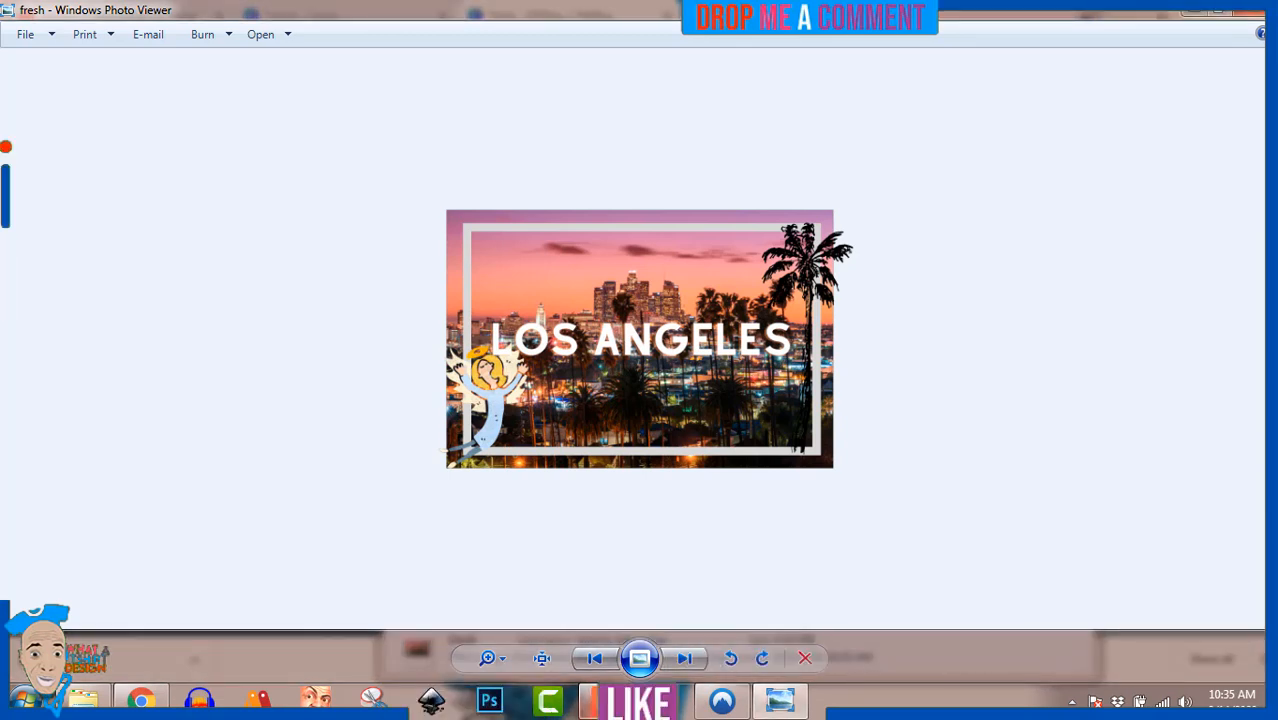
click(630, 704)
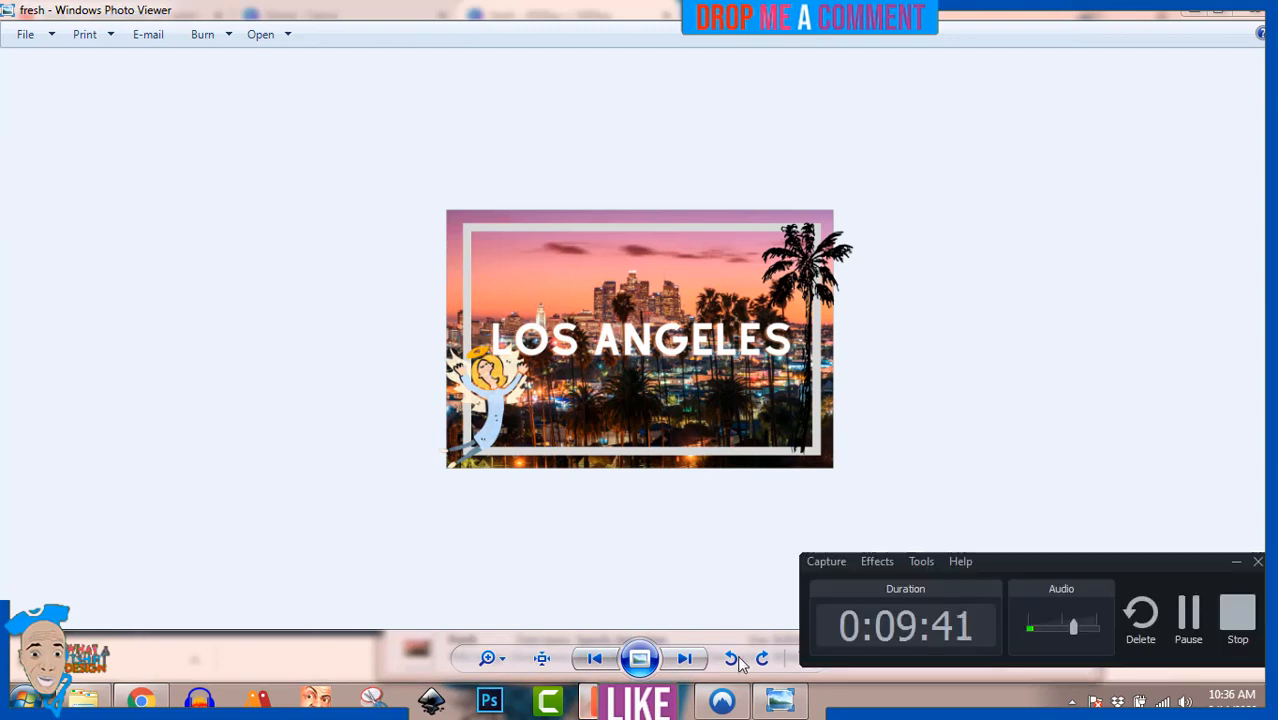